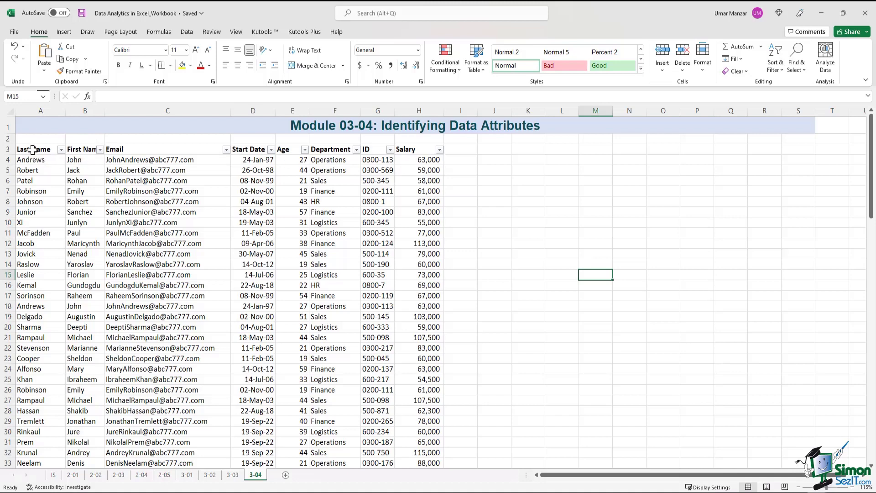
Select a cell in the ID column and bring up the Data tab's sort and filter tools
click(156, 150)
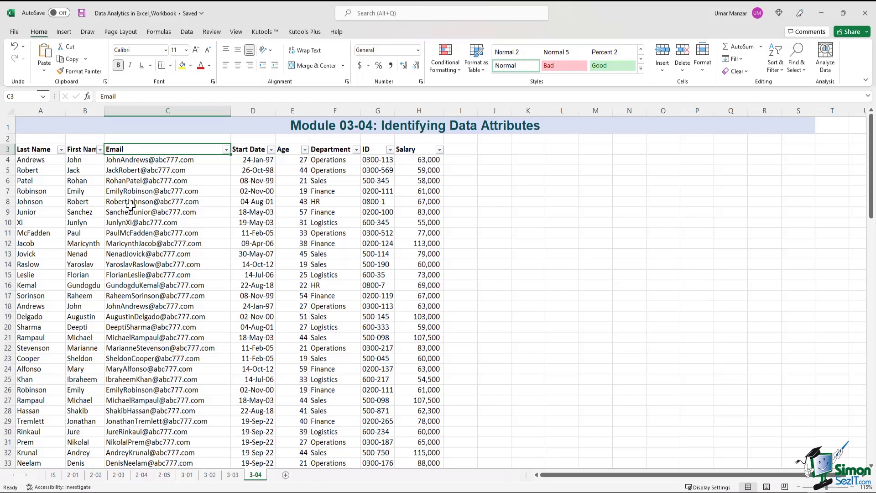
drag(370, 151, 364, 326)
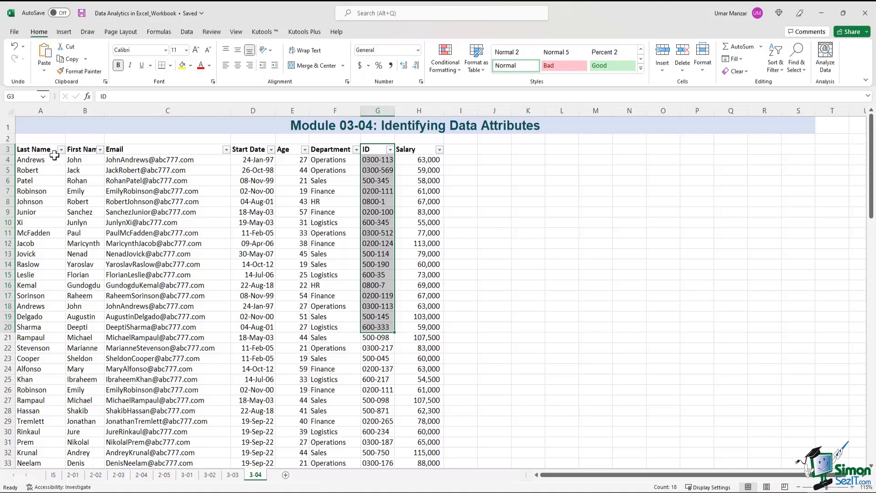
click(336, 174)
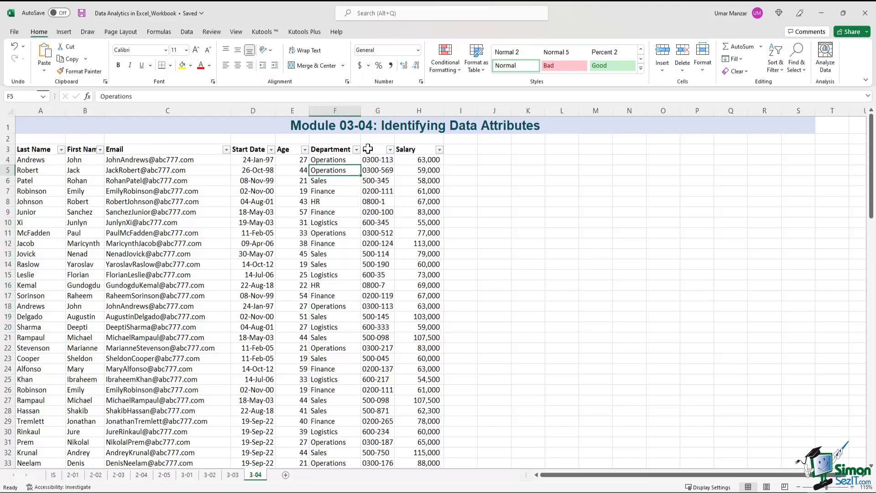
click(368, 149)
text(ID)
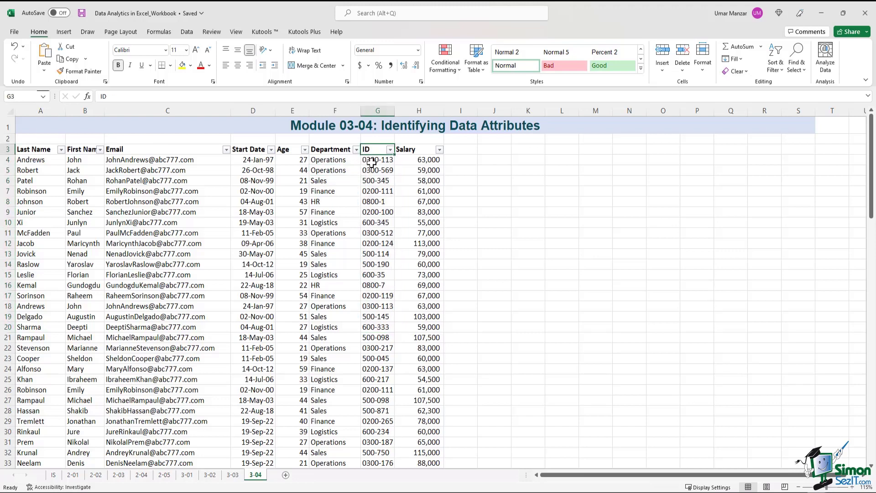
click(371, 163)
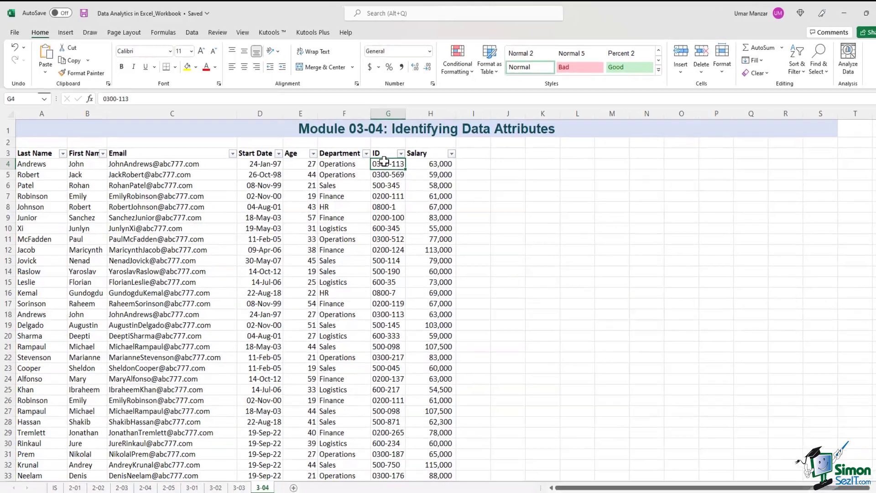
click(378, 190)
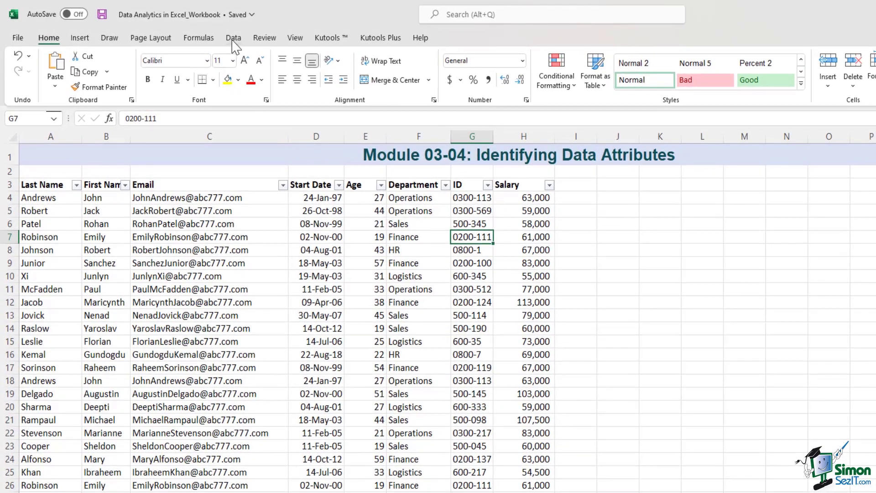
click(234, 38)
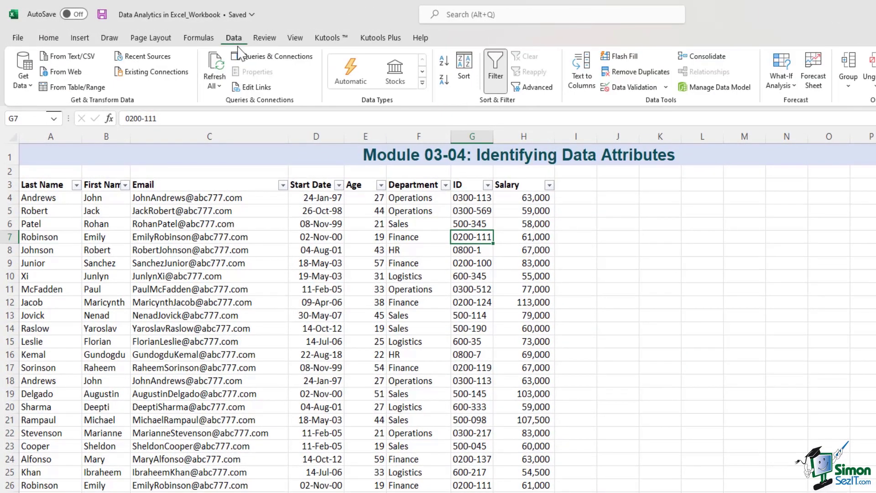
click(441, 64)
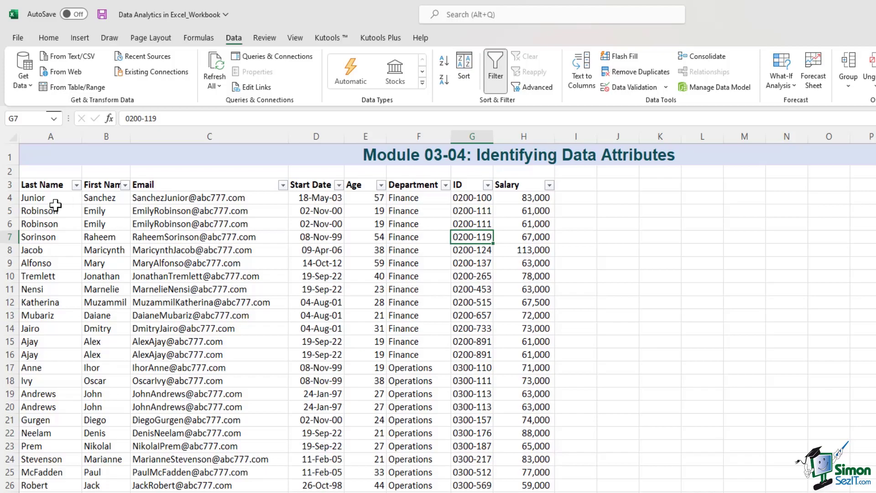
drag(458, 215, 59, 218)
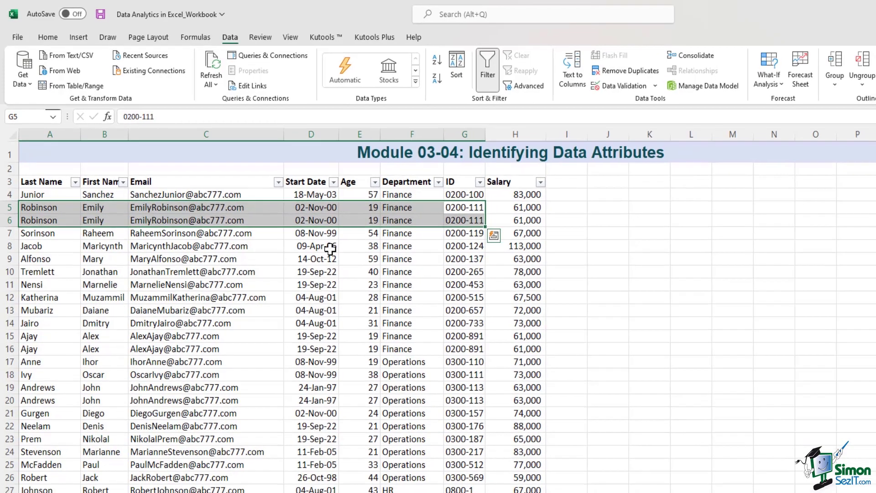
scroll(336, 249, down, 2)
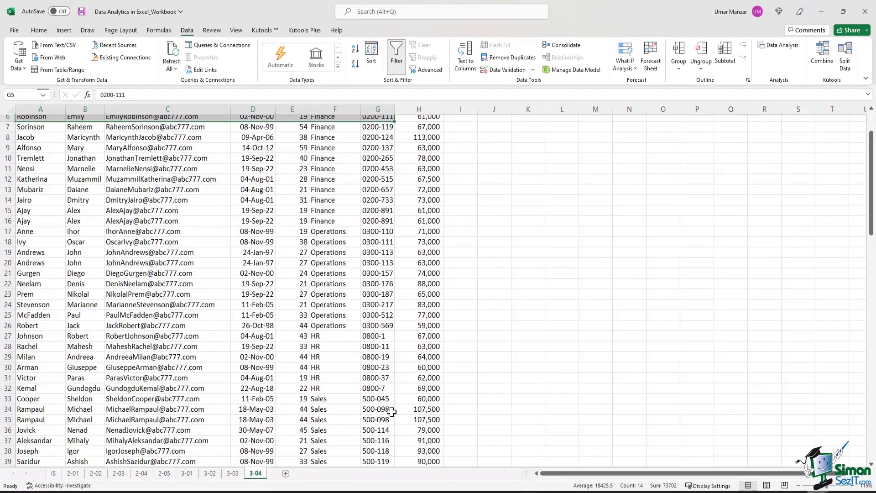
drag(391, 411, 37, 416)
scroll(36, 416, up, 2)
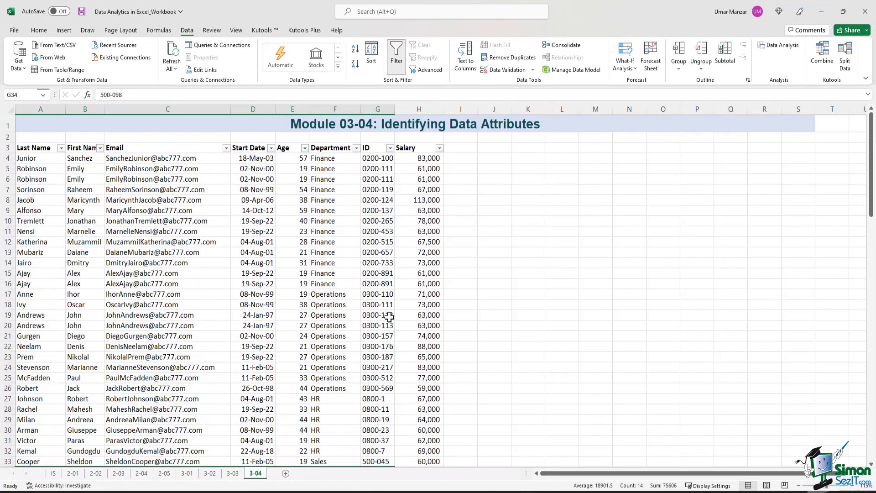
drag(419, 315, 34, 323)
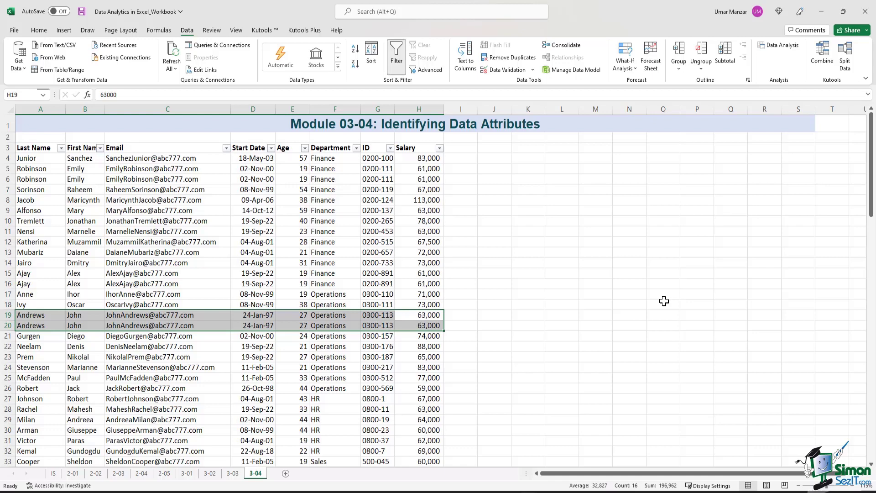
Enter 'Duplicate Records' in I3 and AutoFit column I to fit the heading
click(470, 150)
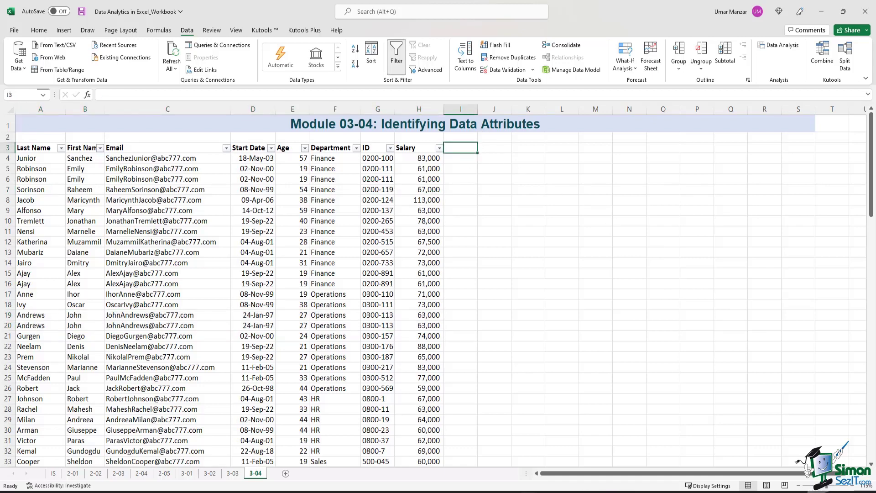
text(Duplicate R)
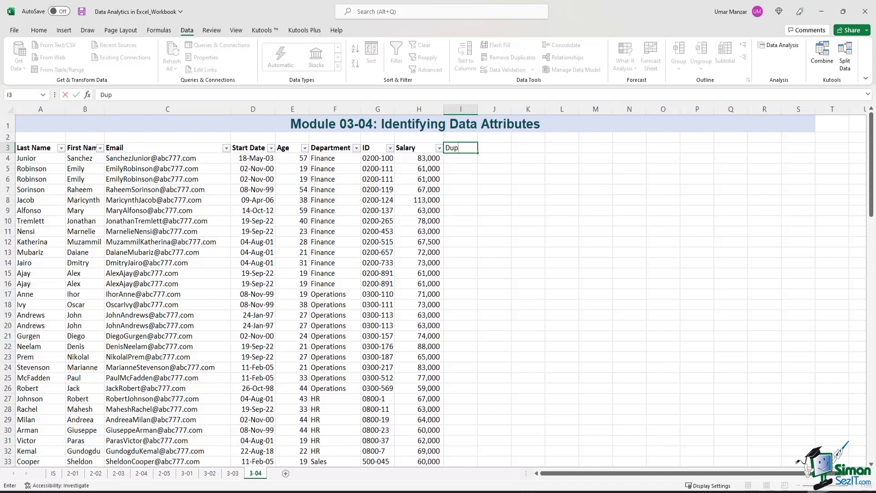
text(ecords)
key(ctrl+Return)
double_click(478, 108)
key(Return)
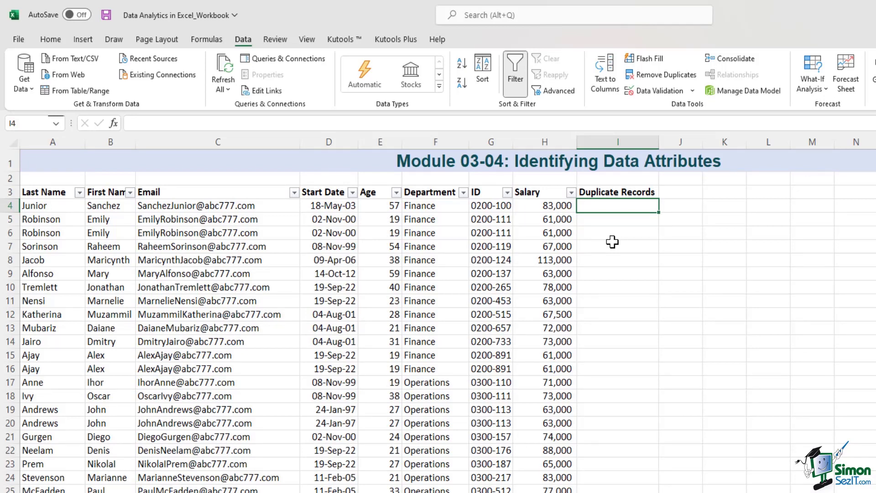
In I5, begin =IF(AND(A4=A5,B4=B5 comparing last and first names with the row above
key(Down)
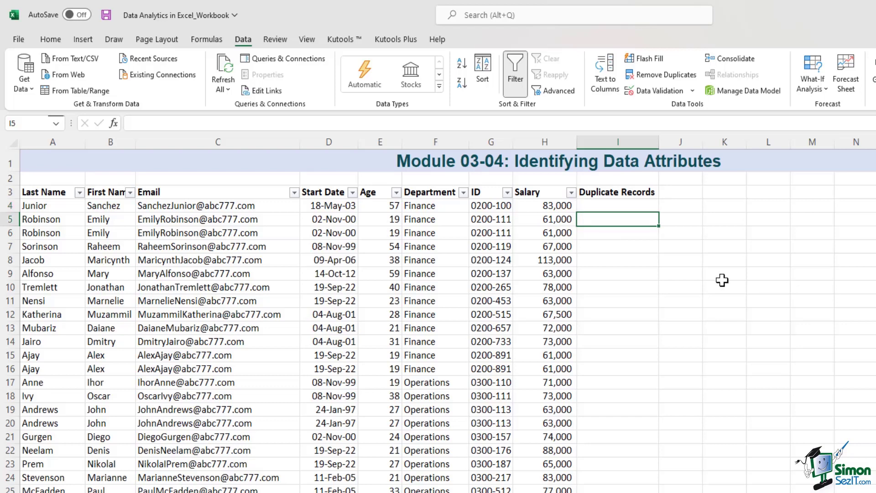
text(=if()
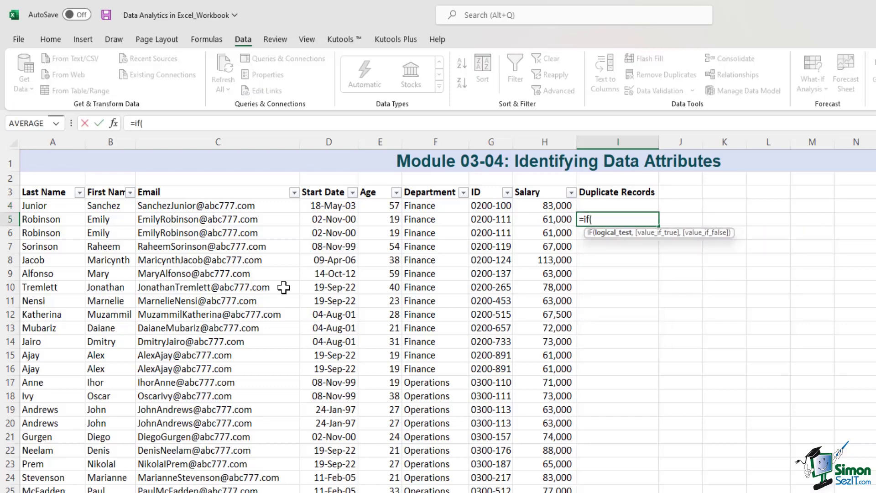
click(63, 205)
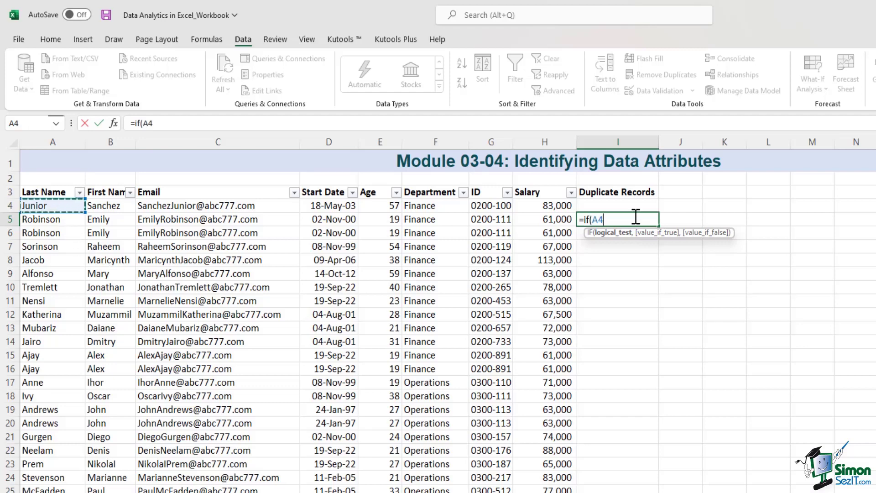
text(=)
click(74, 221)
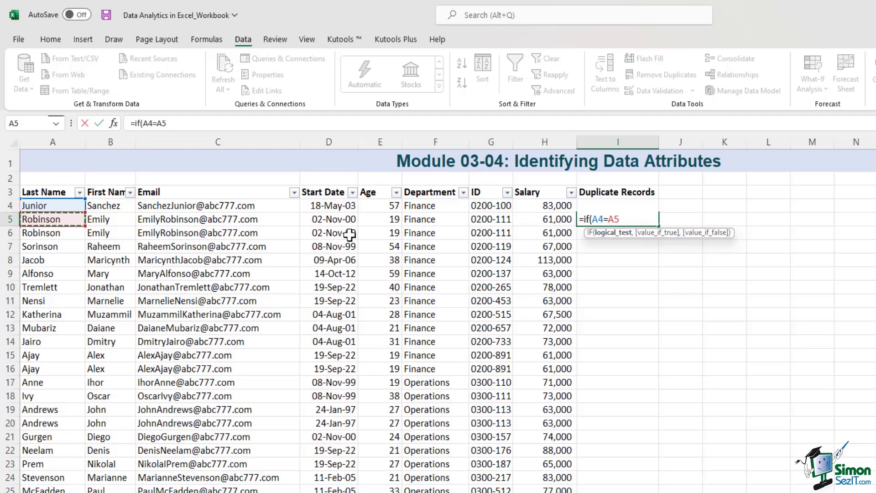
click(151, 123)
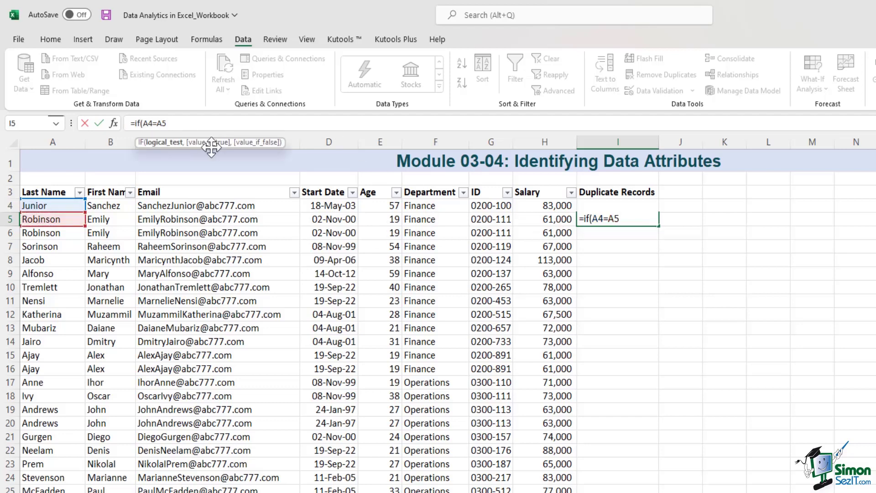
text(AND)
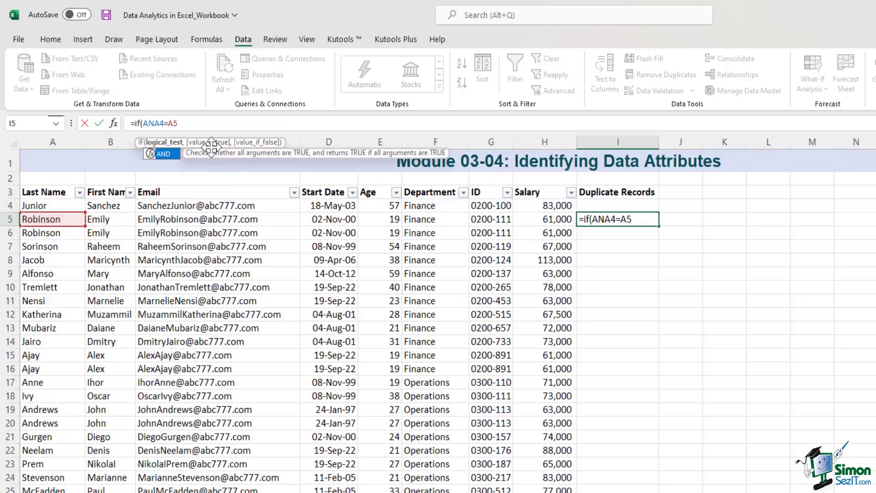
text(()
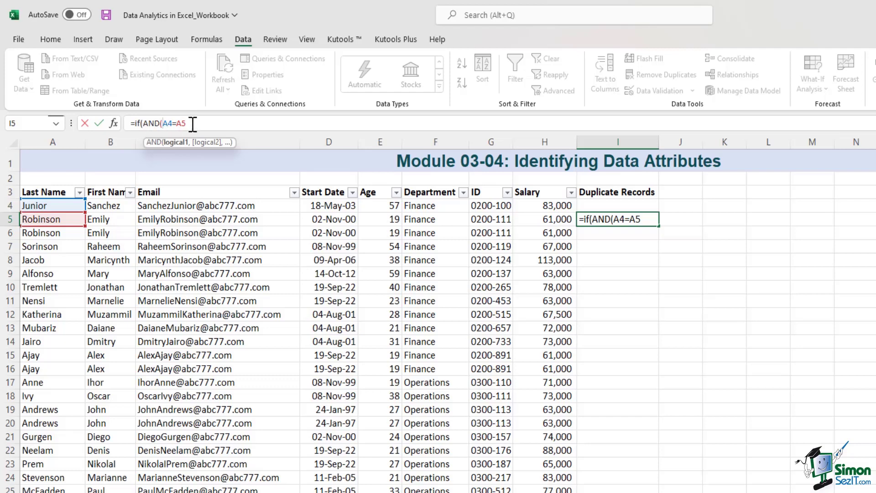
text(,)
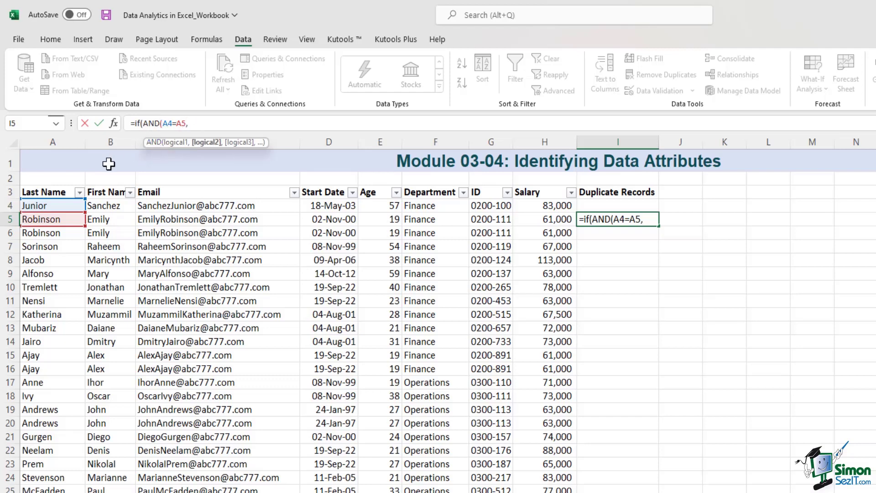
click(115, 207)
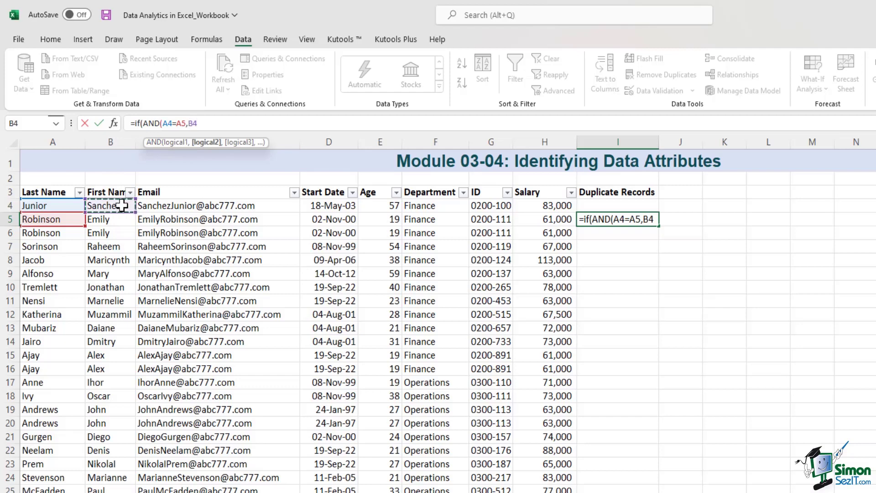
text(=)
click(114, 220)
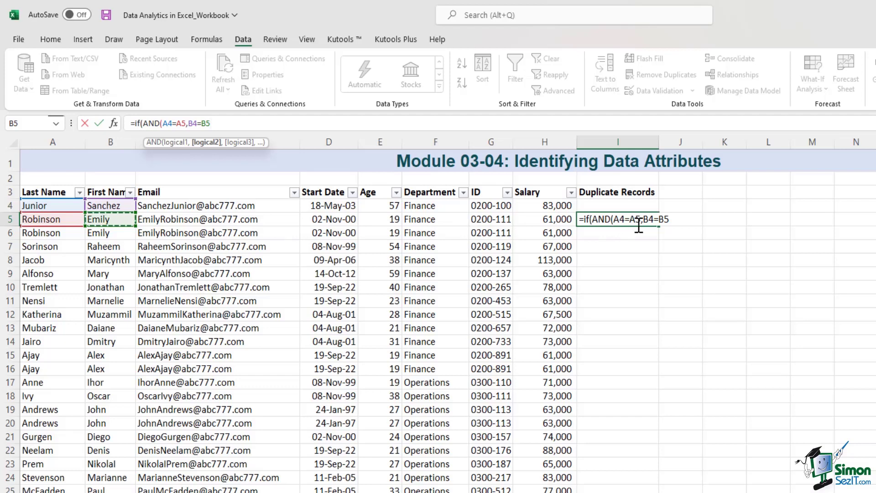
Add the C4=C5 and D4=D5 comparisons and finish with "check","ok"
click(264, 123)
text(,)
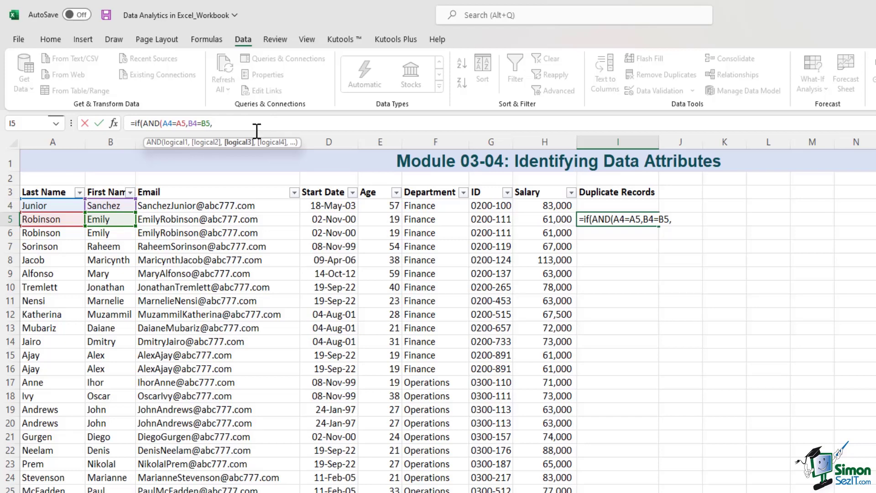
click(226, 204)
text(=)
click(214, 223)
text(,)
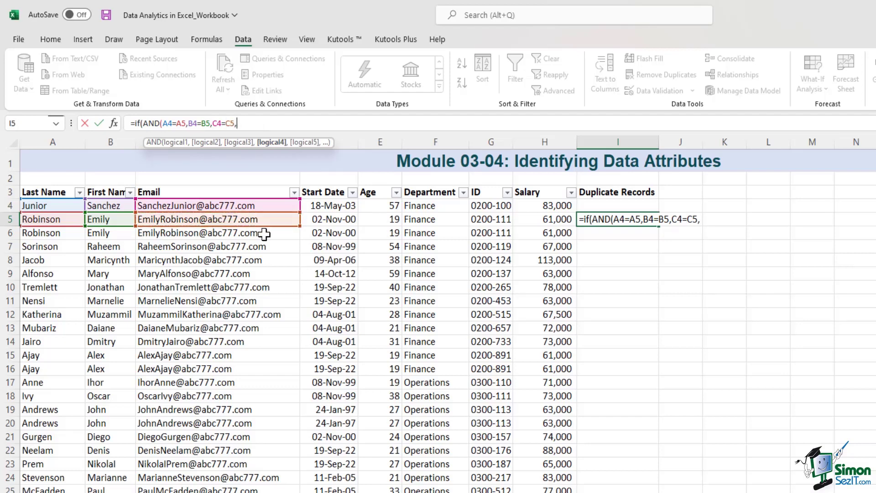
click(340, 207)
text(=)
click(337, 222)
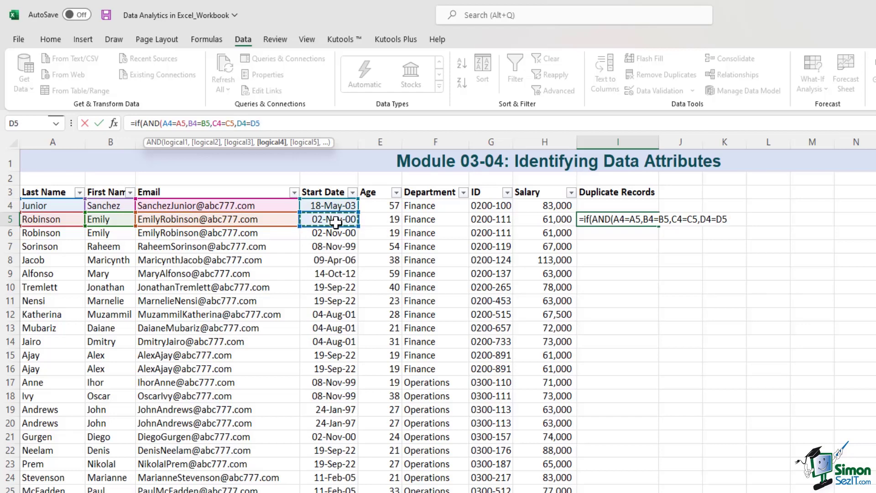
click(269, 123)
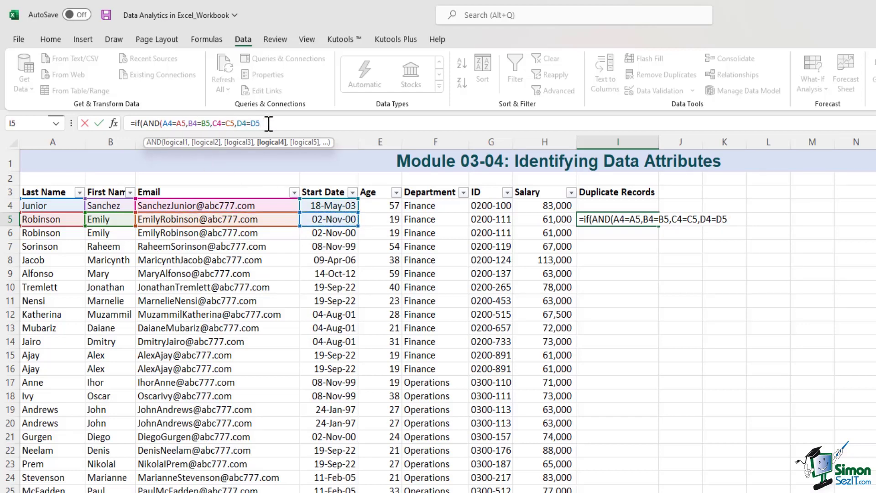
text())
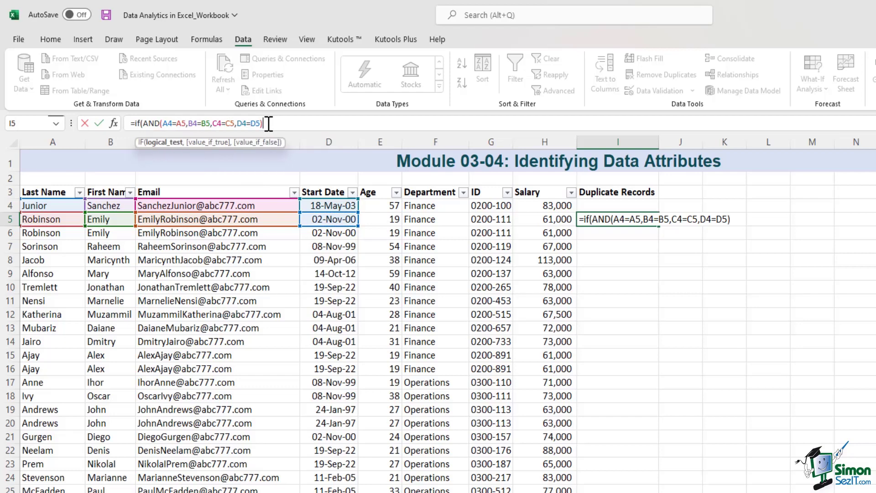
text(,)
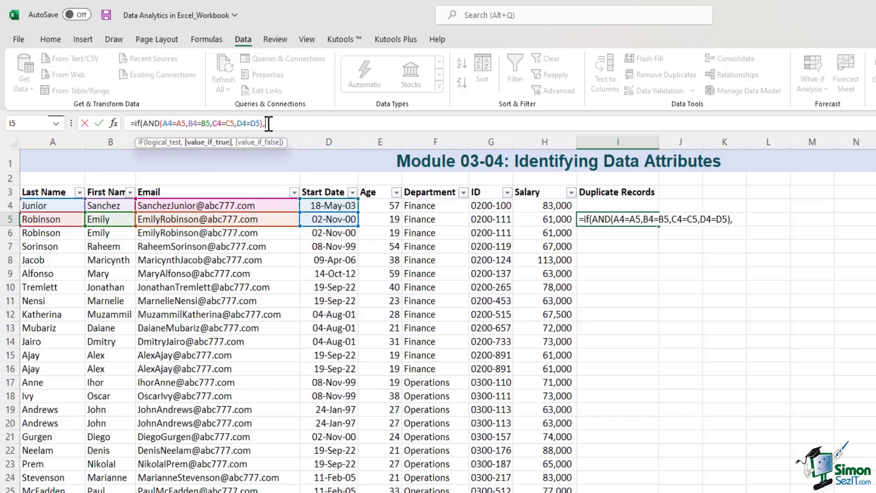
text("check",)
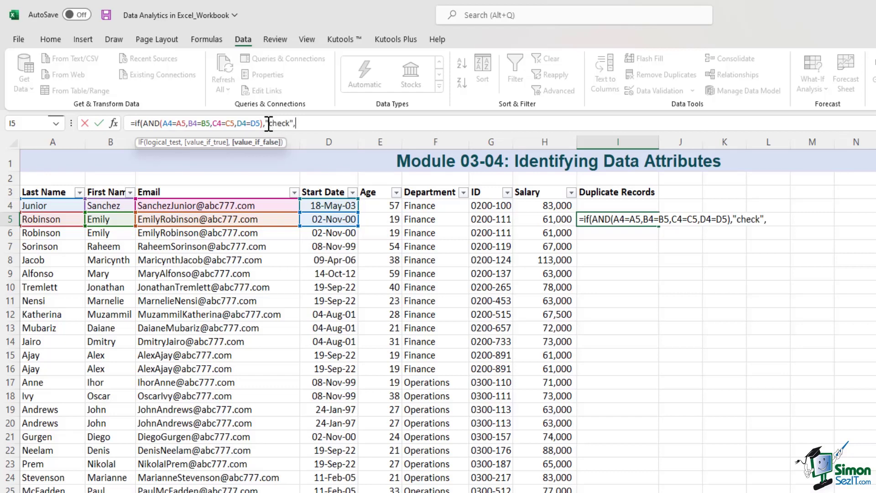
text("ok"))
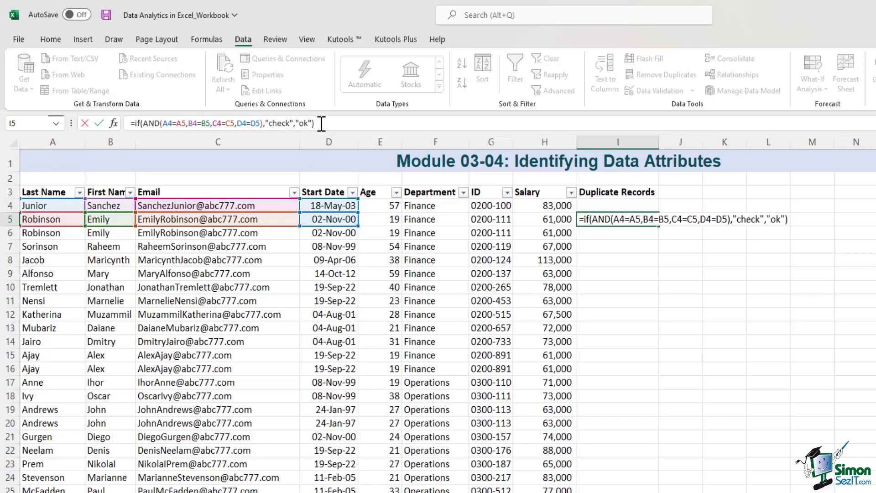
Commit the I5 formula and fill it down column I to row 56
key(Return)
click(614, 220)
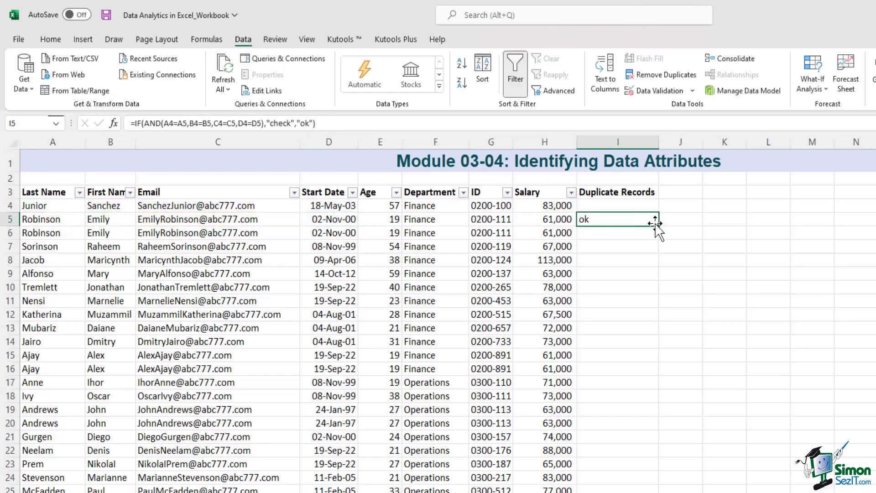
drag(662, 225, 622, 492)
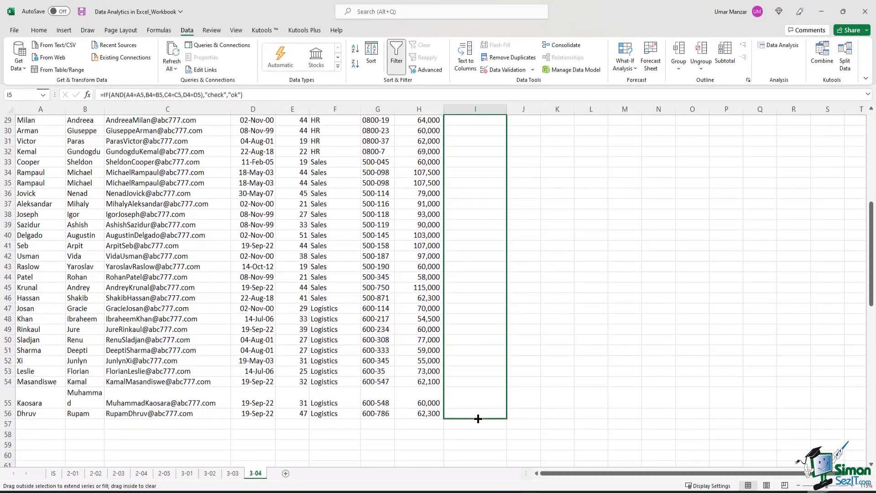
drag(478, 419, 478, 419)
Select the flagged cells I6, I16, I20 and I35 to review the "check" rows
scroll(509, 237, up, 9)
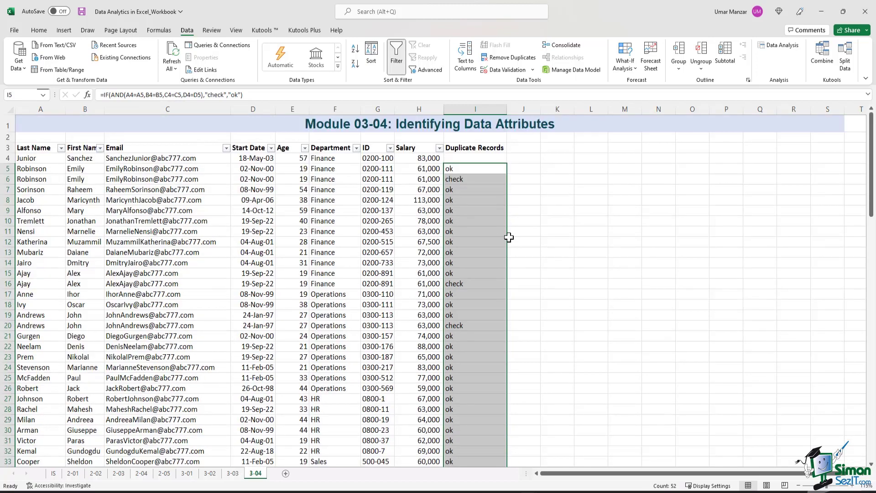
click(475, 181)
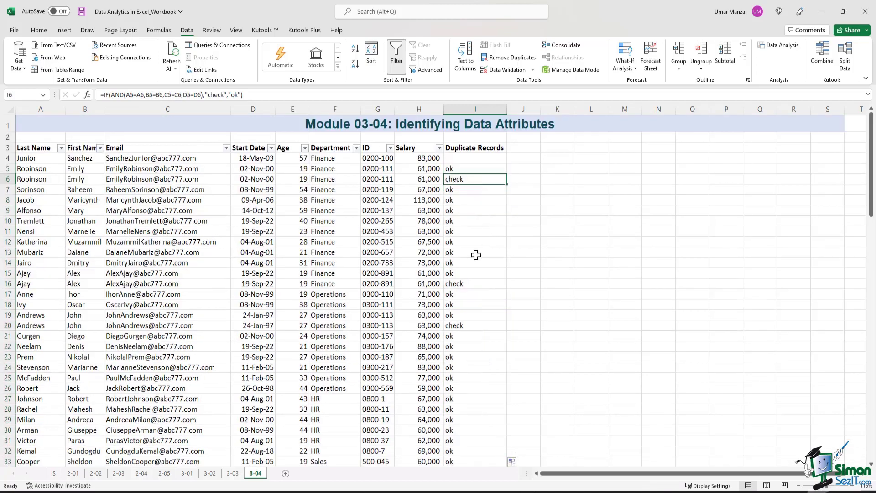
click(475, 284)
click(470, 325)
scroll(468, 262, down, 2)
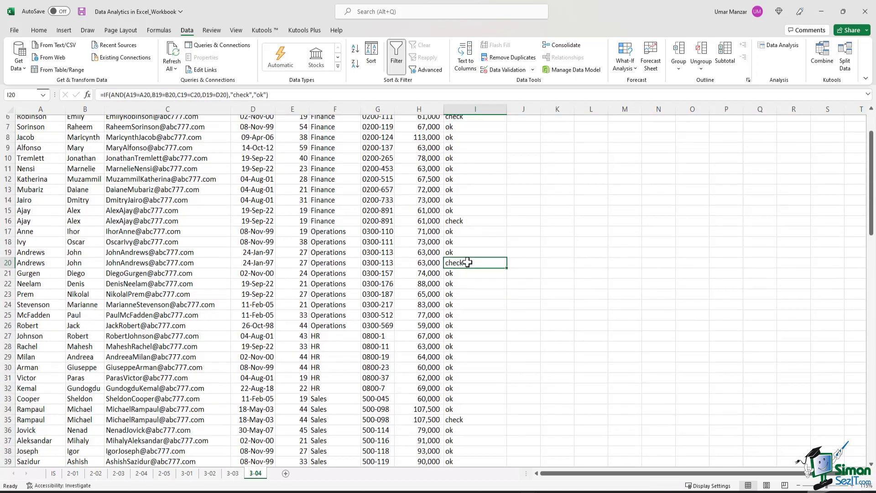
scroll(468, 262, down, 3)
click(474, 327)
scroll(462, 291, down, 3)
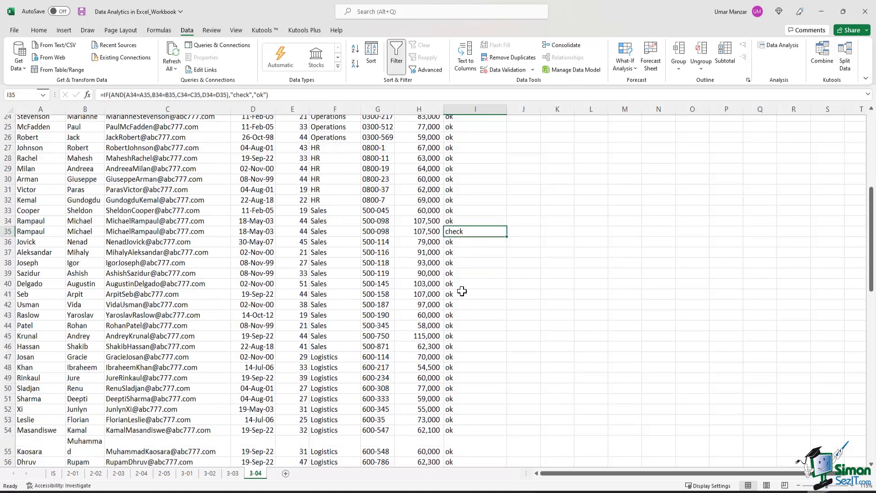
scroll(462, 291, down, 4)
scroll(463, 291, up, 10)
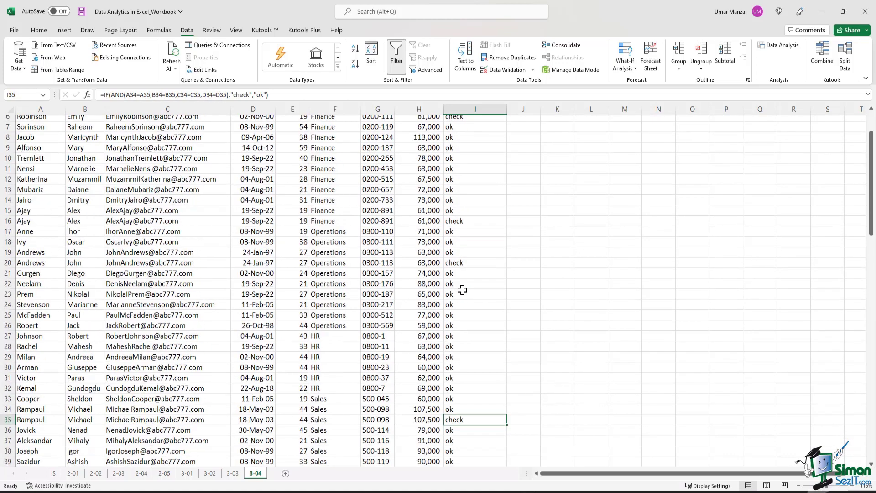
ctrl+click(473, 263)
scroll(473, 264, up, 2)
ctrl+click(471, 284)
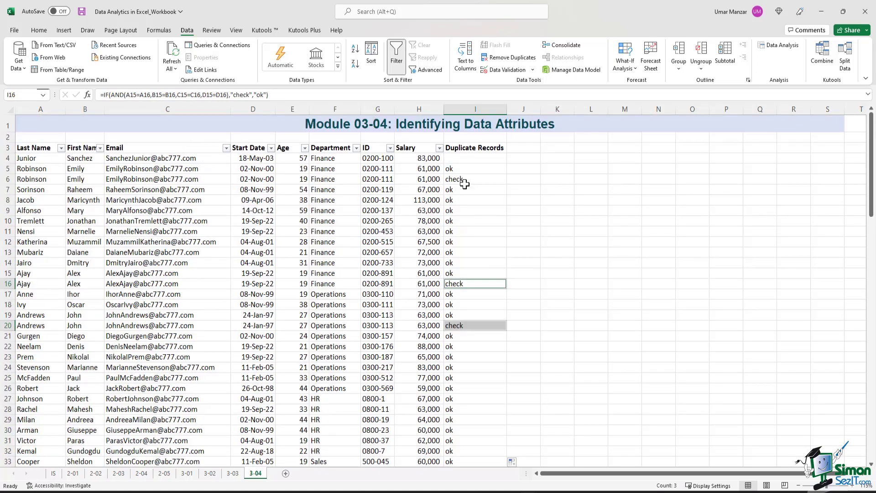
ctrl+click(466, 180)
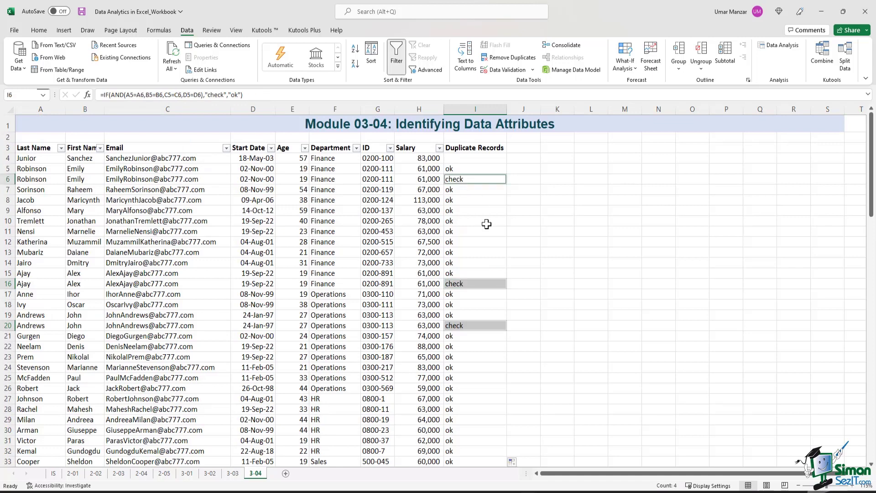
Review the I5 formula in the formula bar, leaving it unchanged
key(Up)
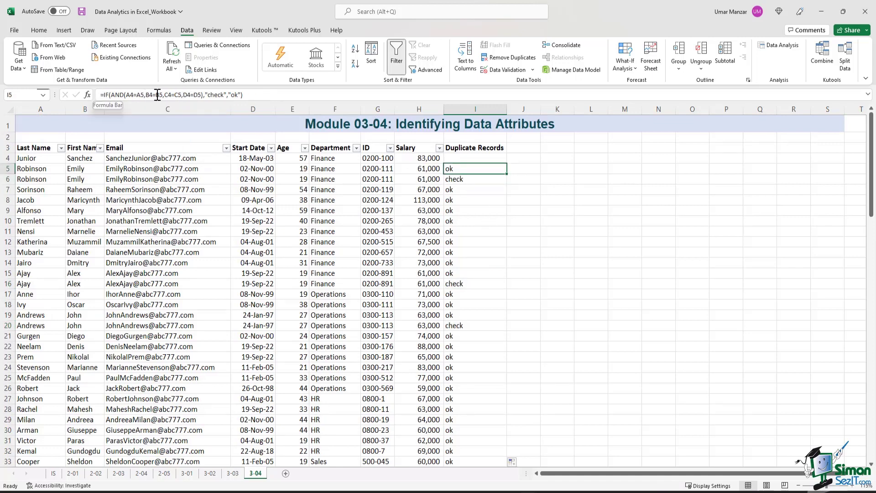
key(alt+h)
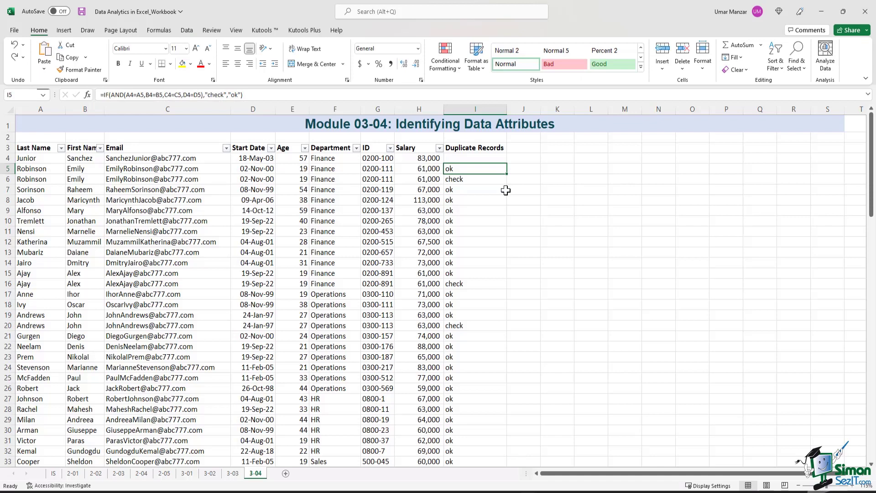
drag(266, 96, 97, 96)
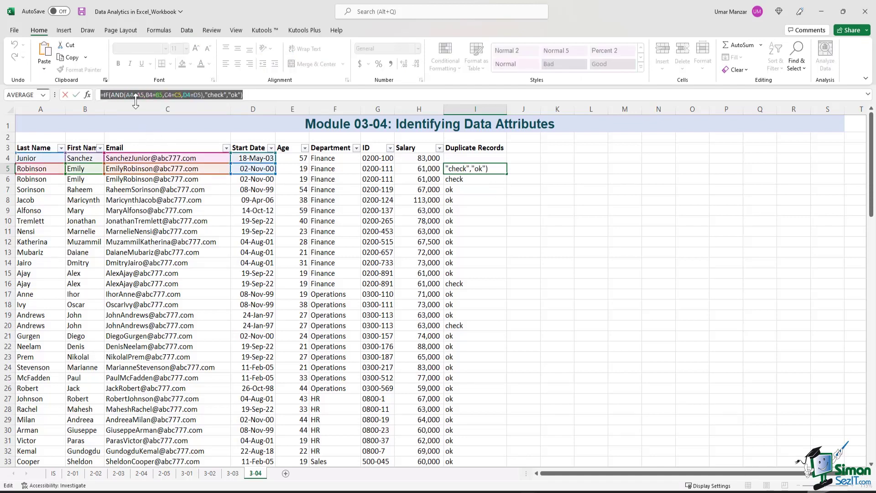
key(Return)
key(Up)
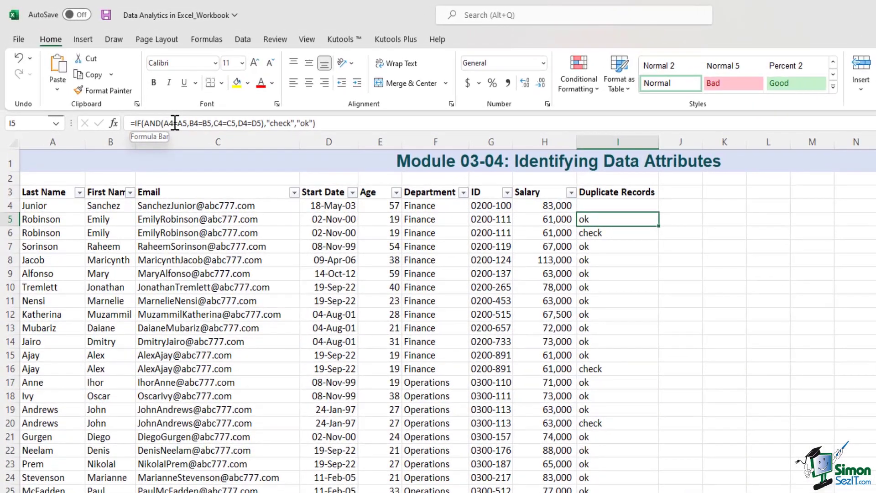
Rewrite I5 as =IF(AND(A4:H4=A5:H5),"check","ok") and fill it down column I
click(176, 122)
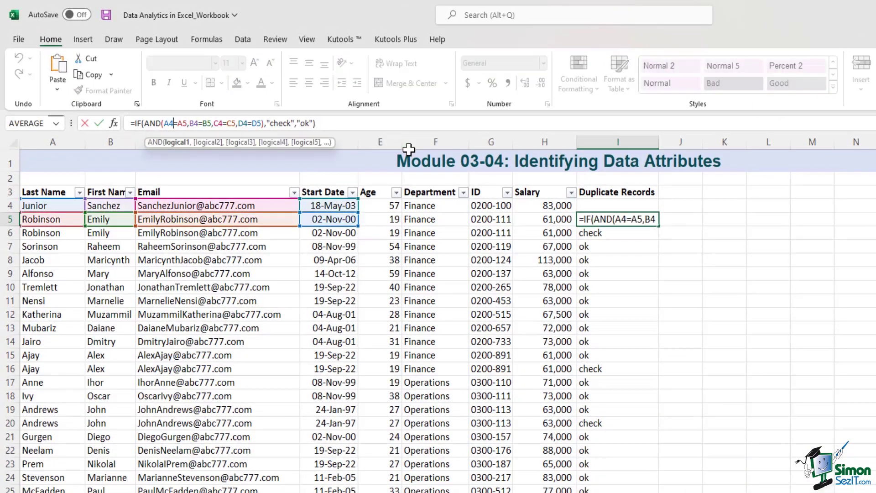
text(:)
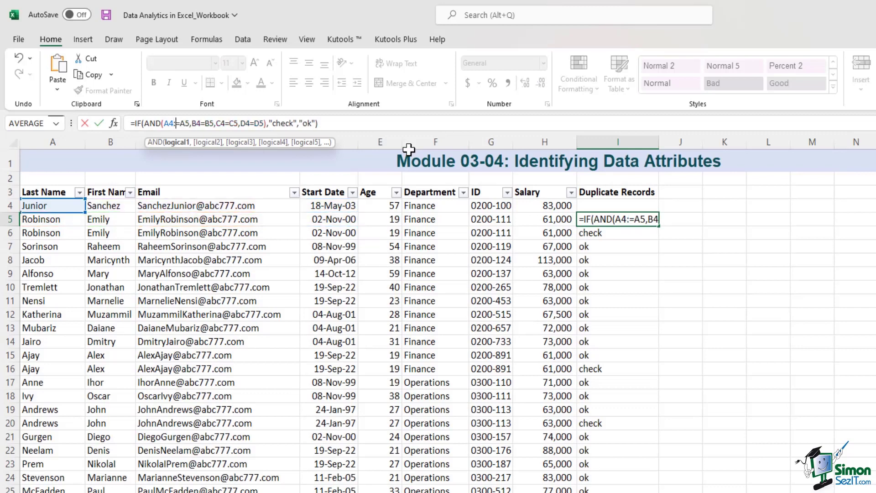
text(H)
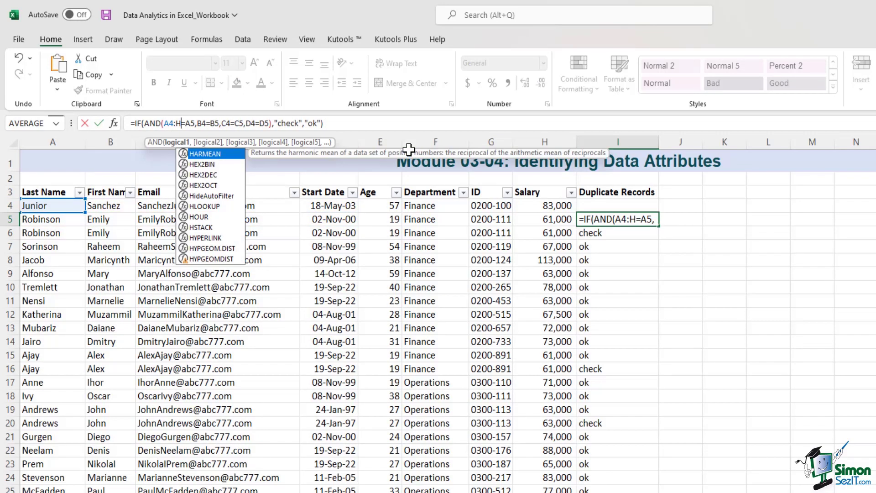
text(4=A5)
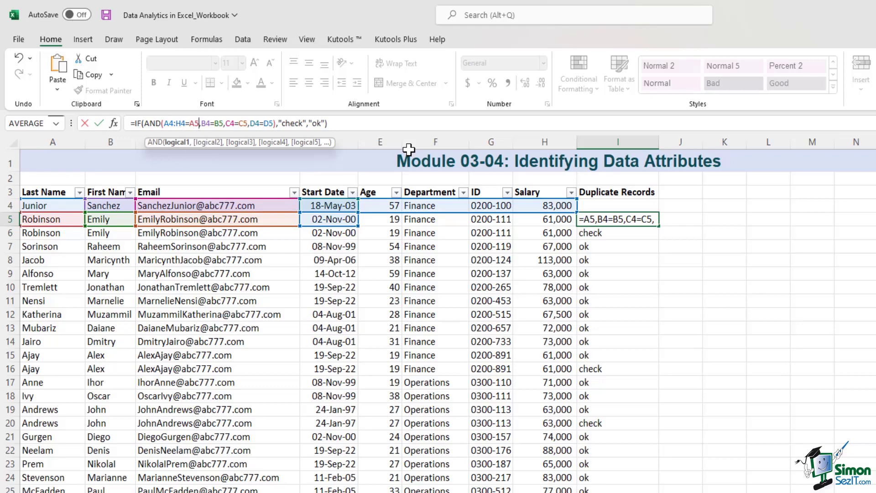
text(:H5)
key(Delete)
key(Delete)
key(Delete)
key(Delete)
key(Delete)
key(Delete)
key(Delete)
key(Delete)
key(Delete)
key(Delete)
key(Delete)
key(Delete)
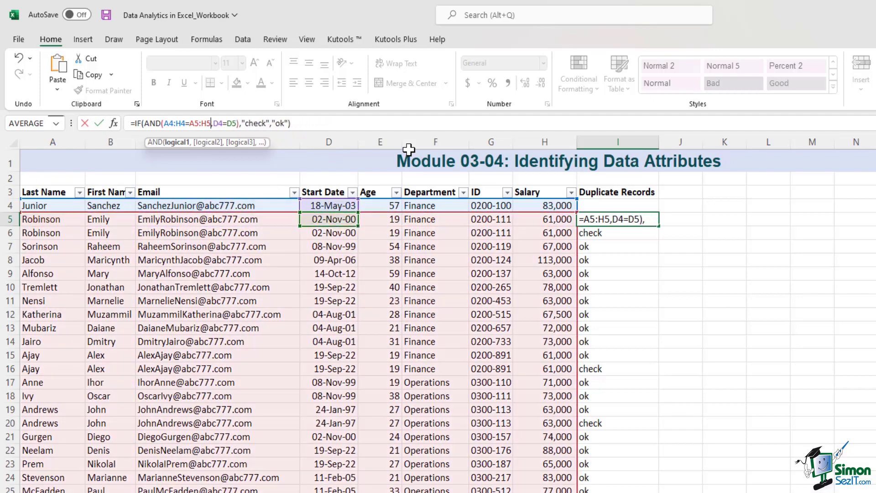
key(Delete)
key(Delete)
key(Delete)
key(Delete)
key(Delete)
key(Delete)
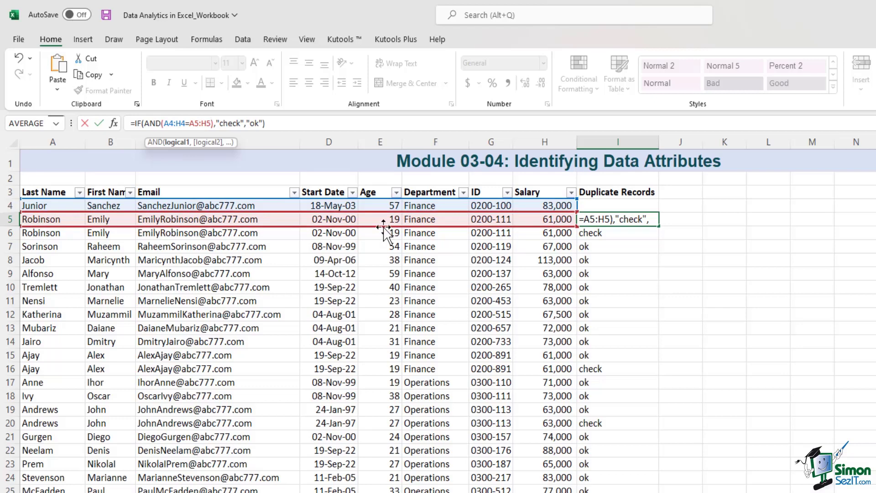
click(290, 121)
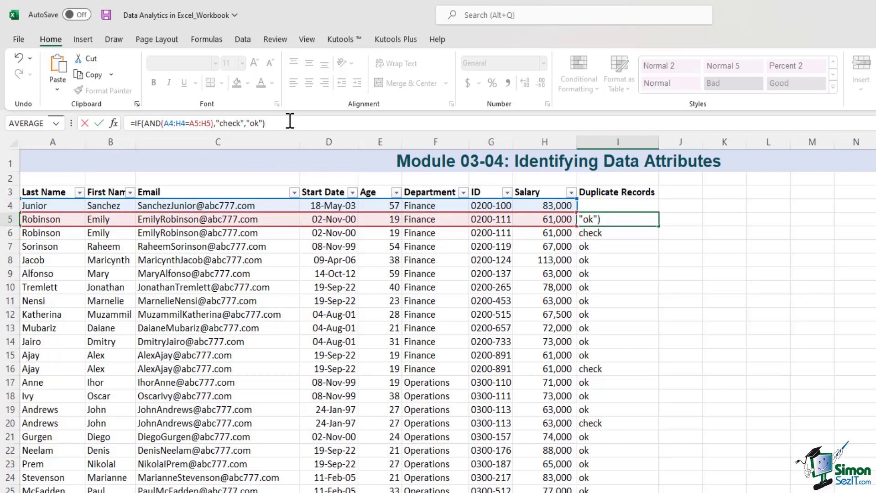
key(Return)
click(622, 220)
double_click(660, 226)
scroll(660, 226, down, 8)
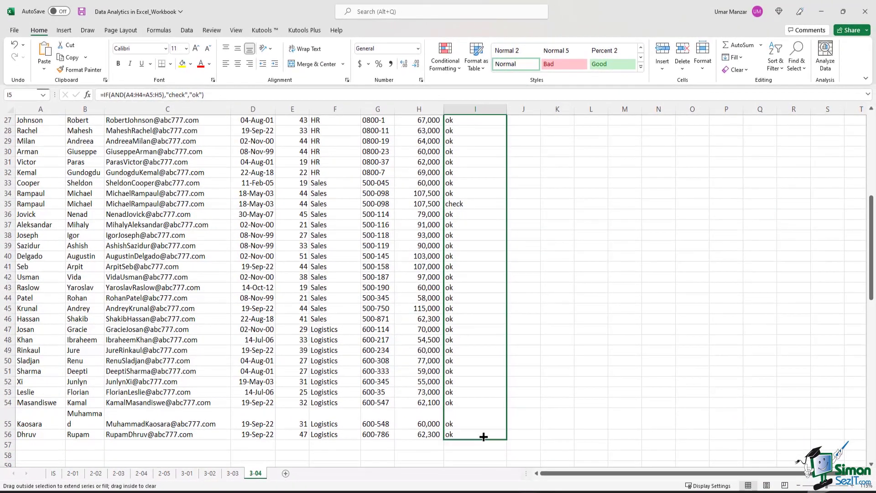
click(561, 330)
scroll(463, 322, up, 4)
click(463, 329)
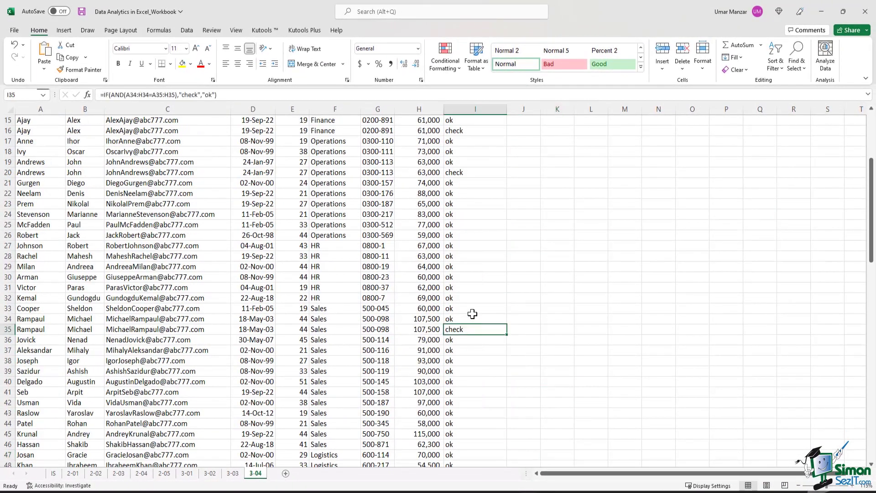
scroll(472, 293, up, 3)
ctrl+click(470, 266)
ctrl+click(474, 229)
scroll(475, 227, up, 2)
ctrl+click(470, 179)
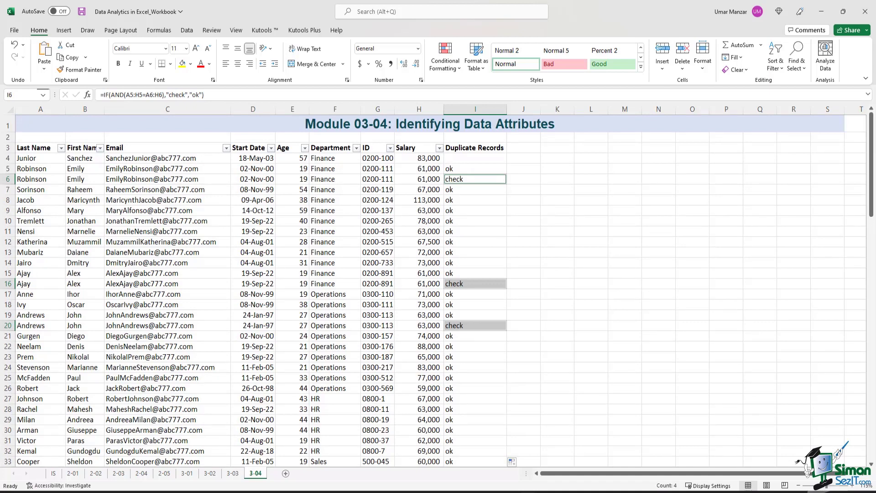
click(564, 150)
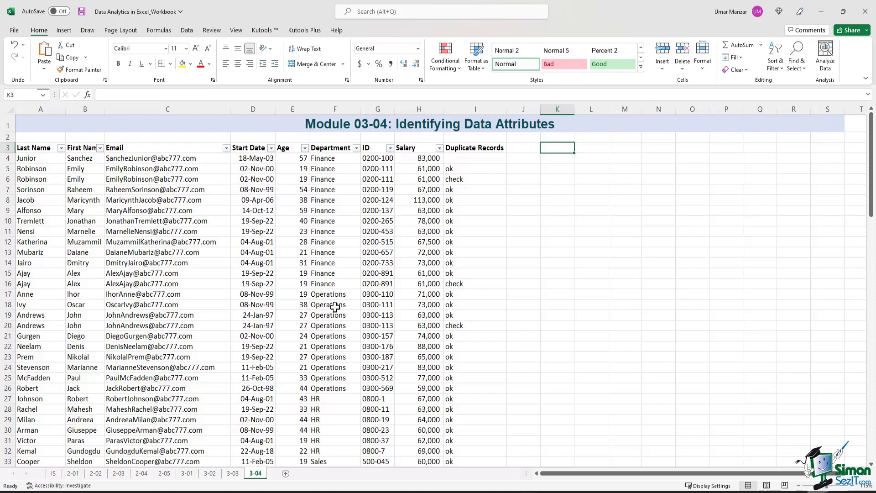
scroll(335, 307, down, 10)
scroll(333, 308, up, 10)
click(356, 151)
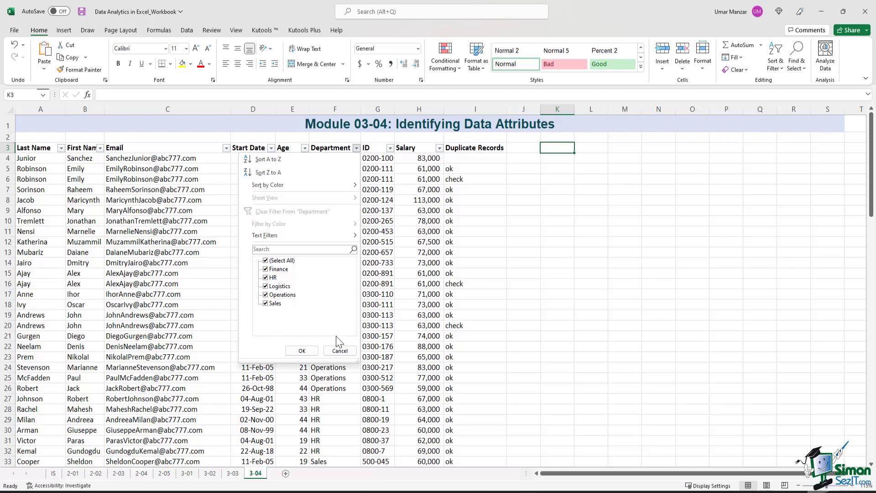
click(340, 351)
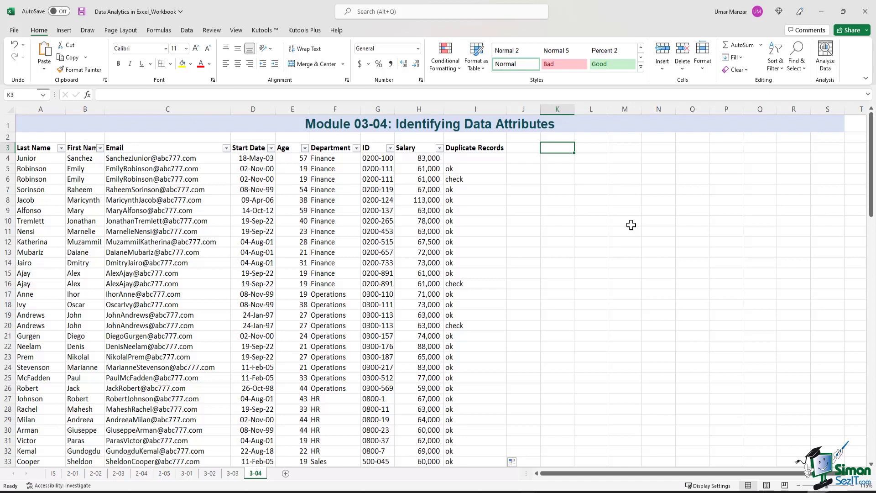
Enter the header 'Unique' in J3
key(Left)
key(Right)
key(Left)
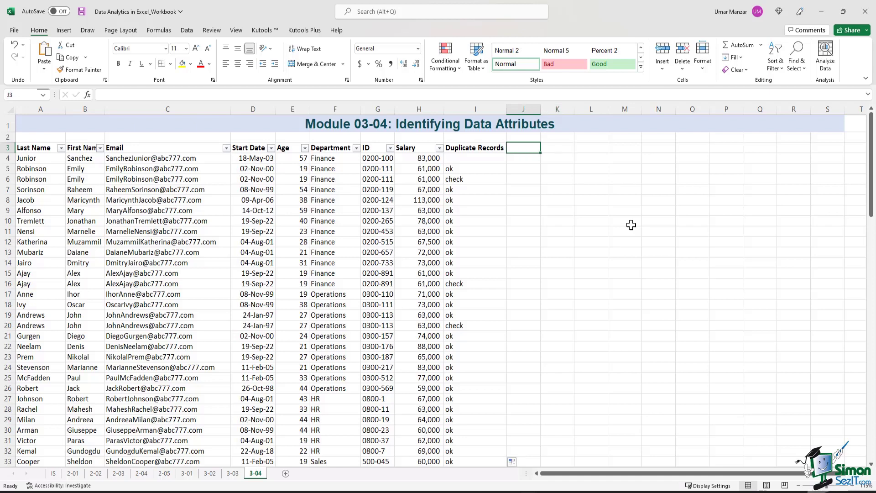
text(U)
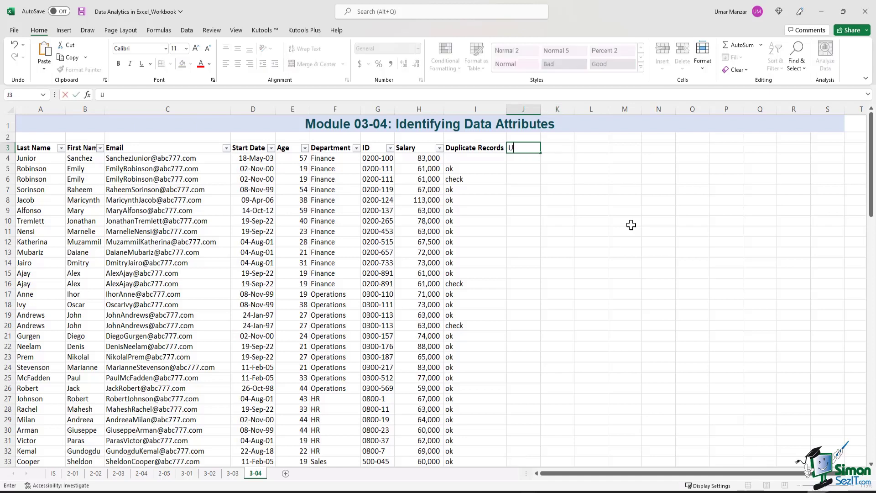
text(nique)
key(Return)
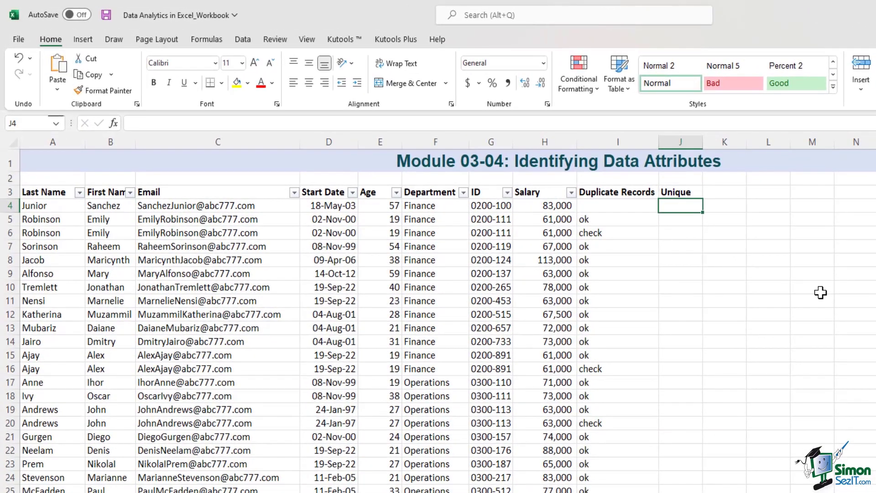
Enter =UNIQUE(F4:F56) in J4 to spill Finance, Operations, HR, Sales and Logistics
text(=un)
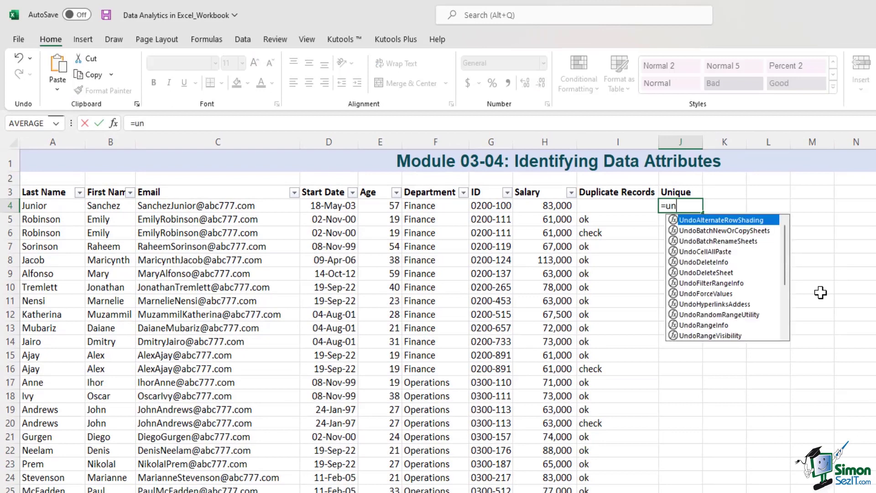
text(ique()
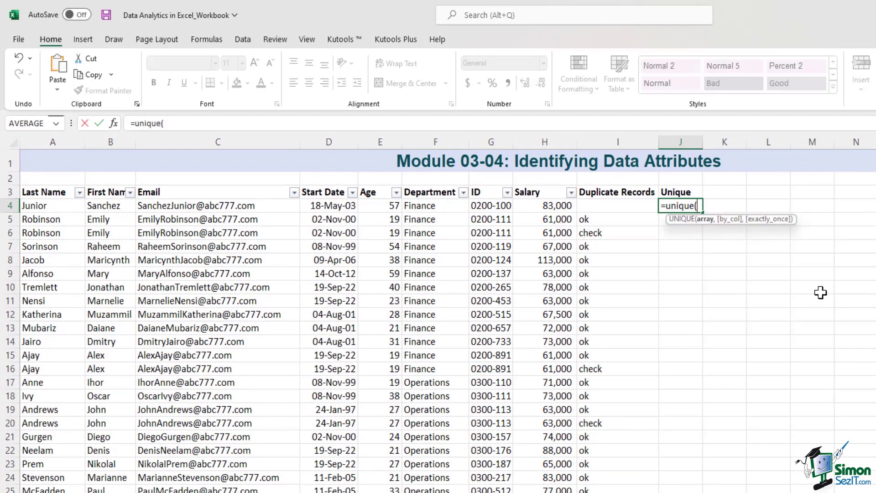
click(442, 206)
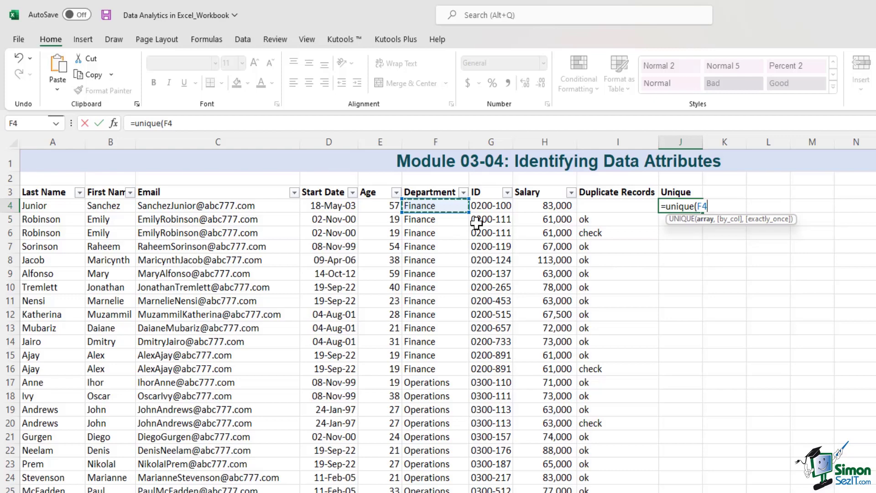
key(ctrl+shift+Down)
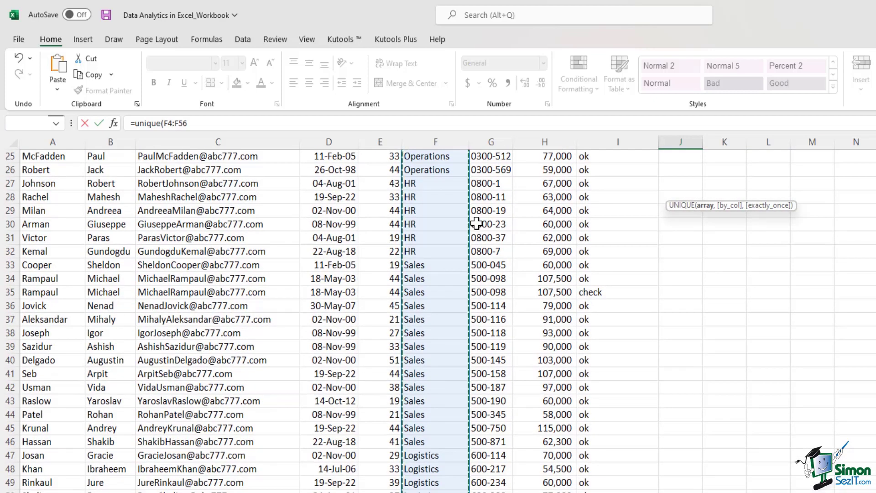
text())
key(ctrl+Return)
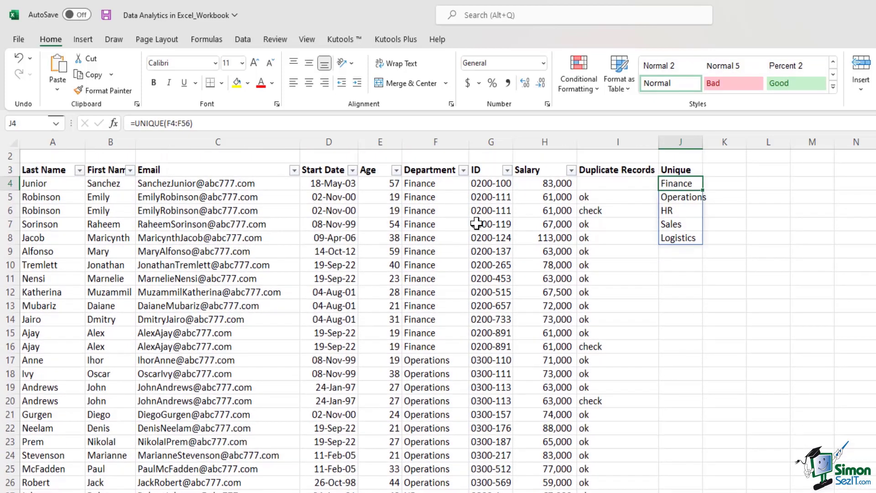
drag(681, 184, 689, 237)
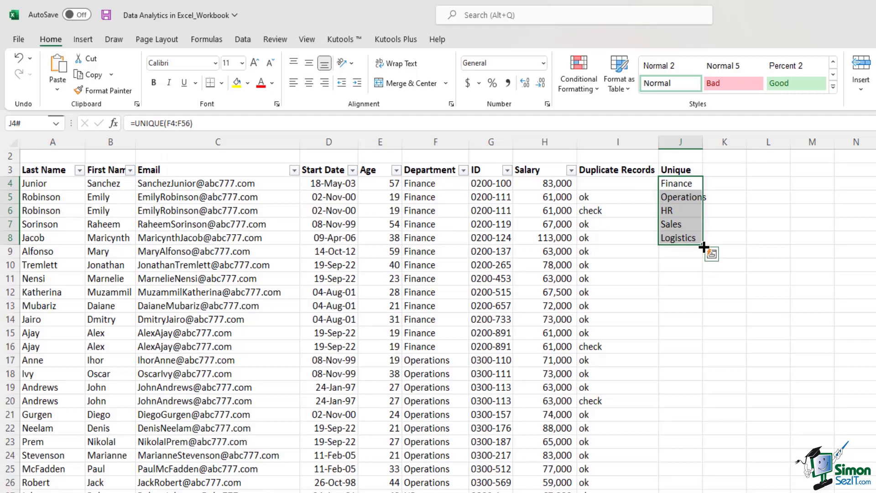
click(724, 197)
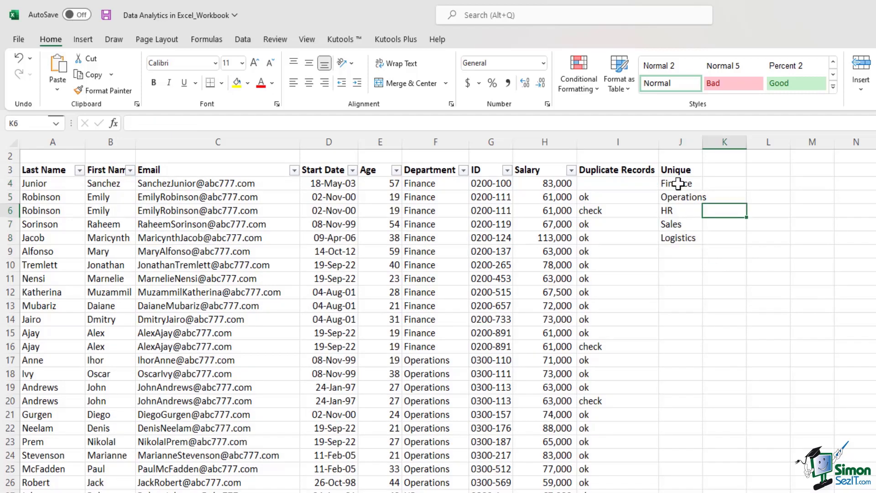
drag(680, 183, 677, 238)
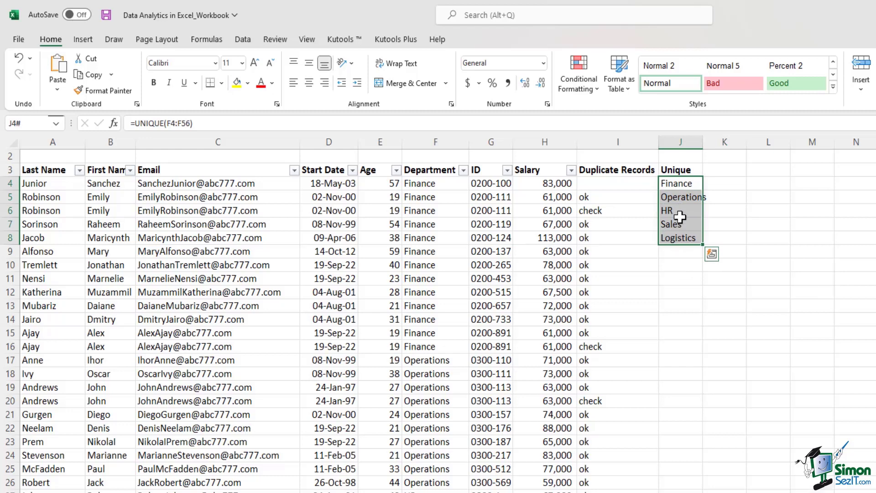
click(688, 184)
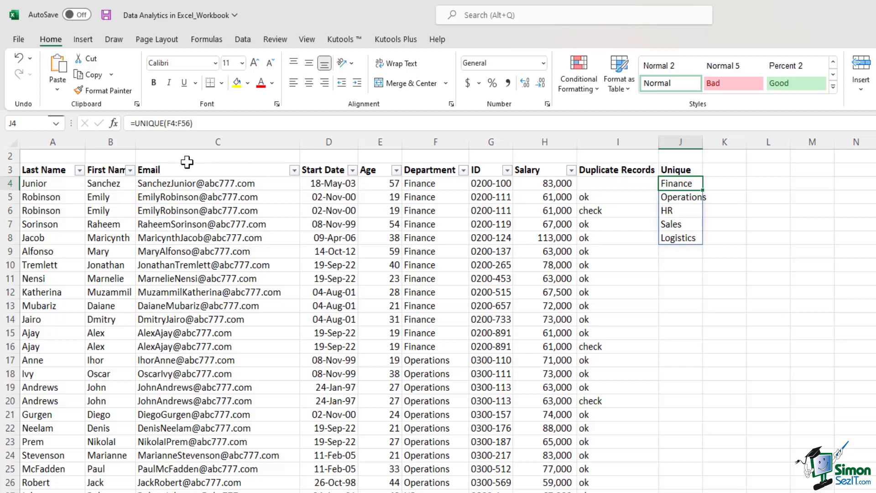
Wrap J4's formula as =SORT(UNIQUE(F4:F56)) to list departments Finance, HR, Logistics, Operations, Sales
click(138, 123)
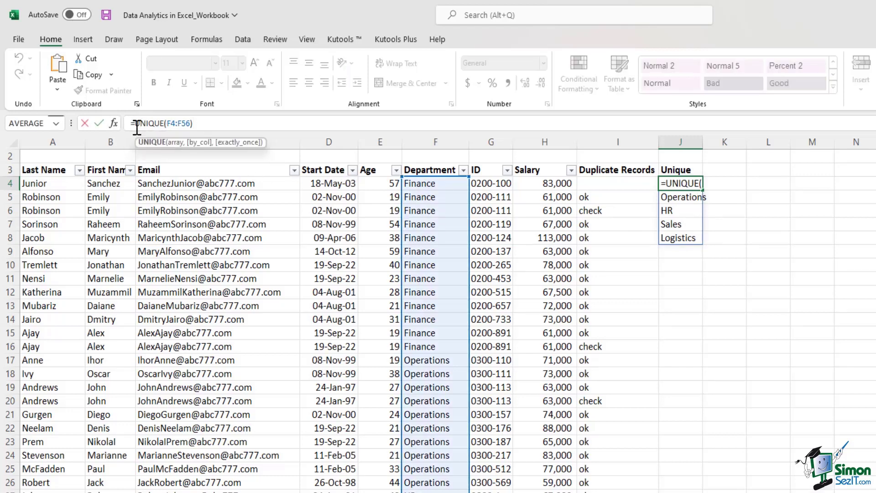
text(sort)
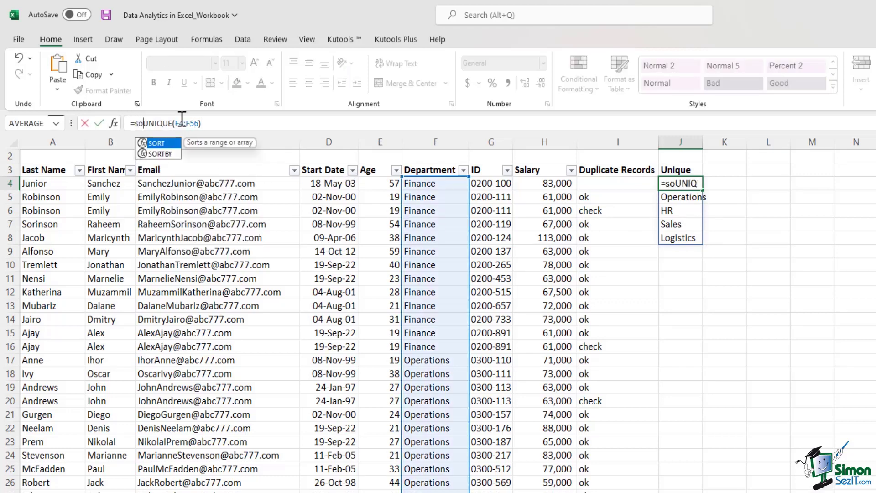
text(()
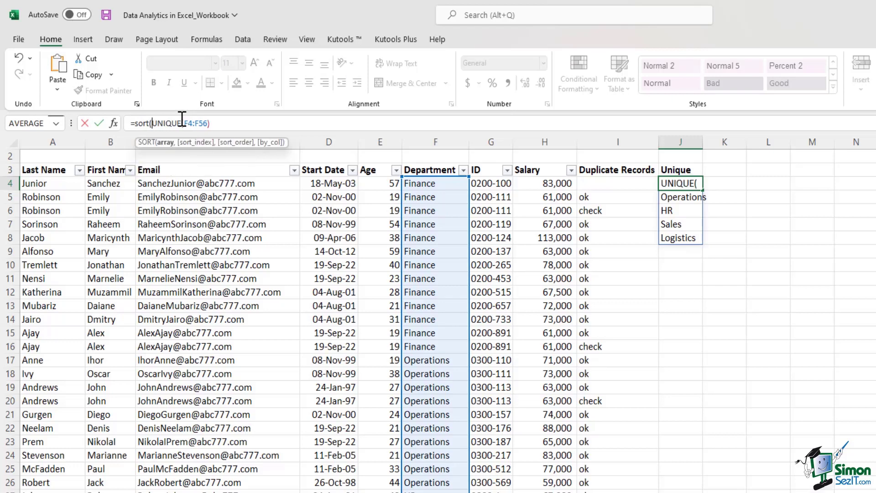
click(236, 124)
text())
key(Return)
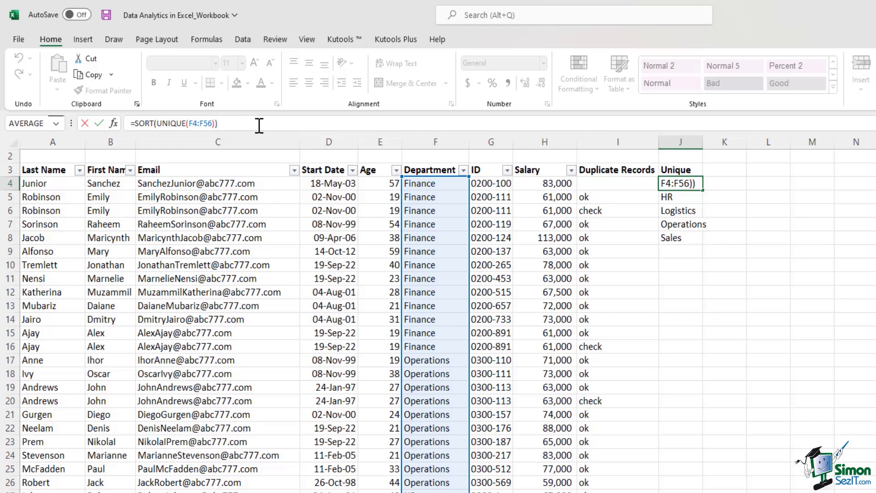
key(ctrl+shift+Return)
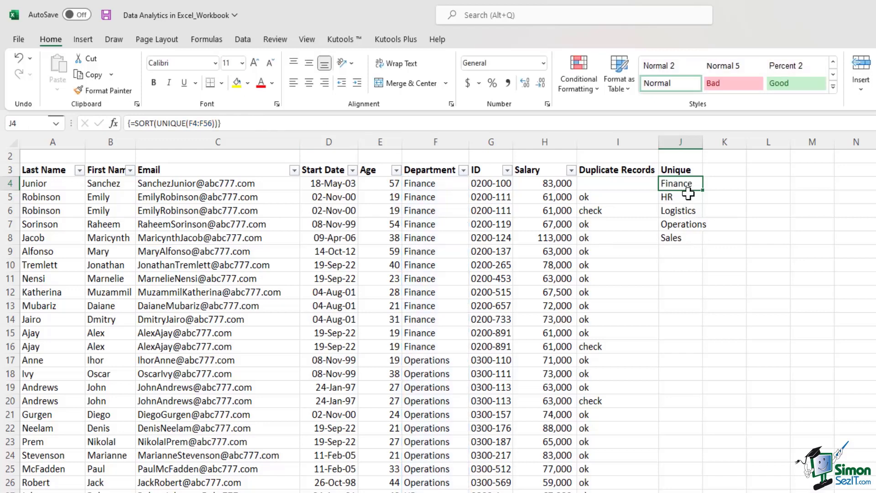
drag(680, 184, 683, 238)
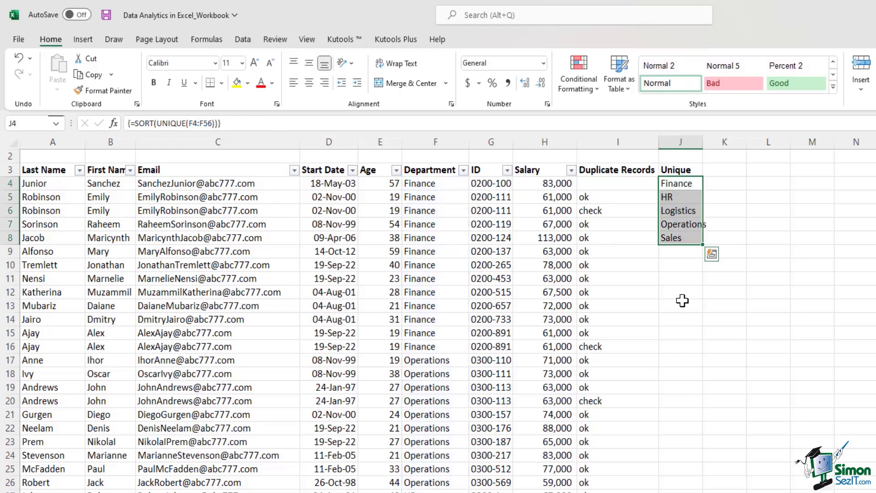
Enter the header 'Count' in K3
click(735, 229)
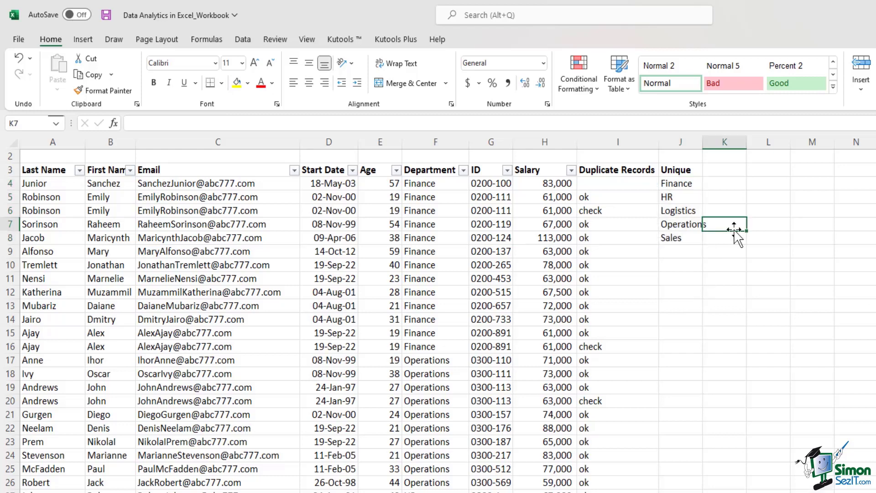
click(725, 170)
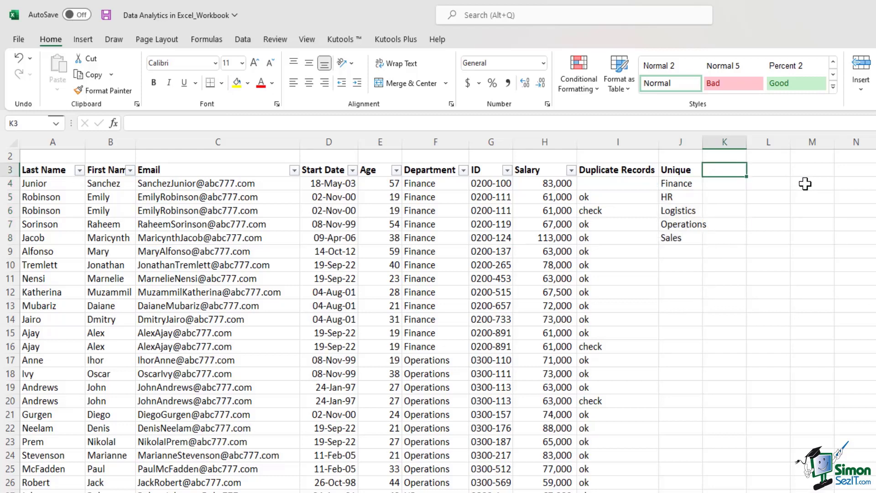
text(Count)
key(Return)
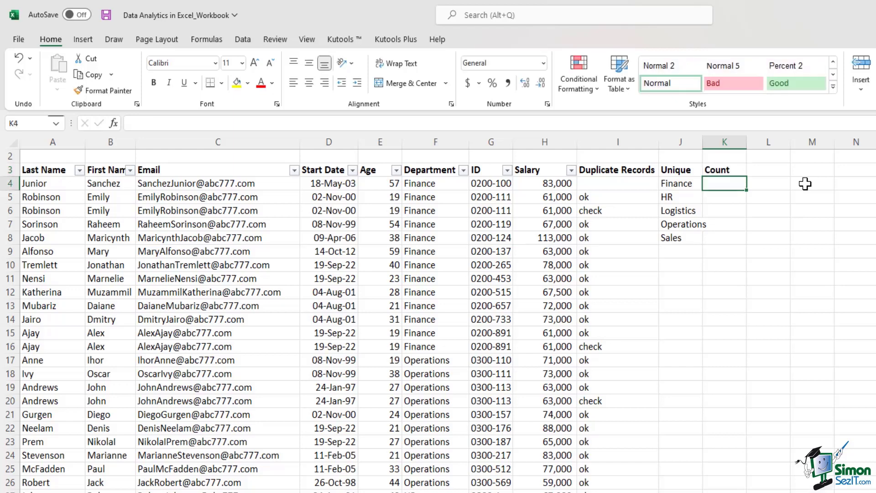
Enter =COUNTA(F4:F56) in K4, returning 53 department entries
click(699, 123)
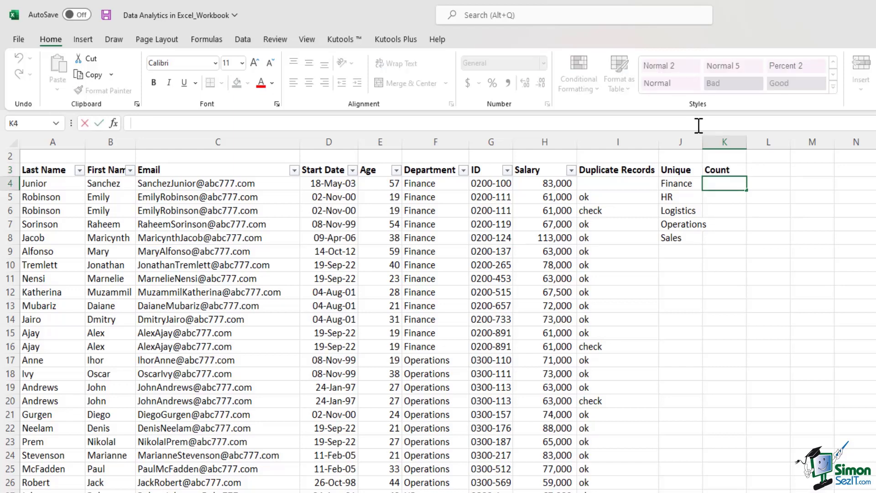
text(=co)
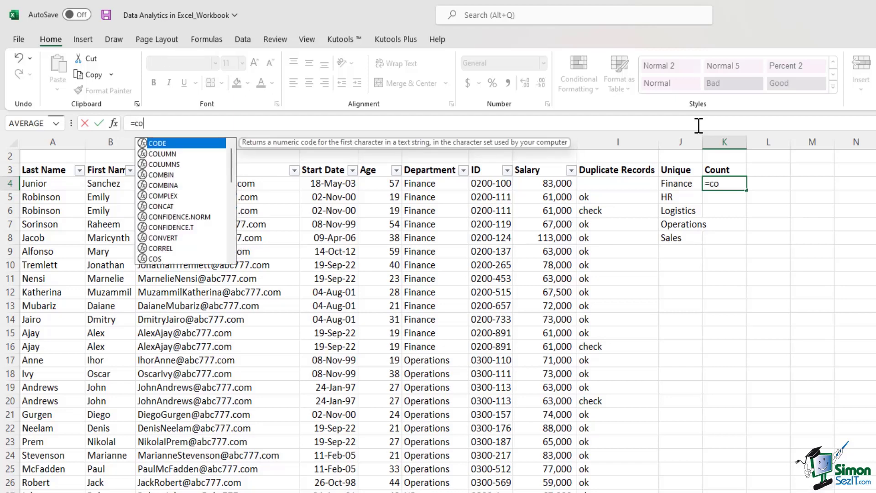
text(unt)
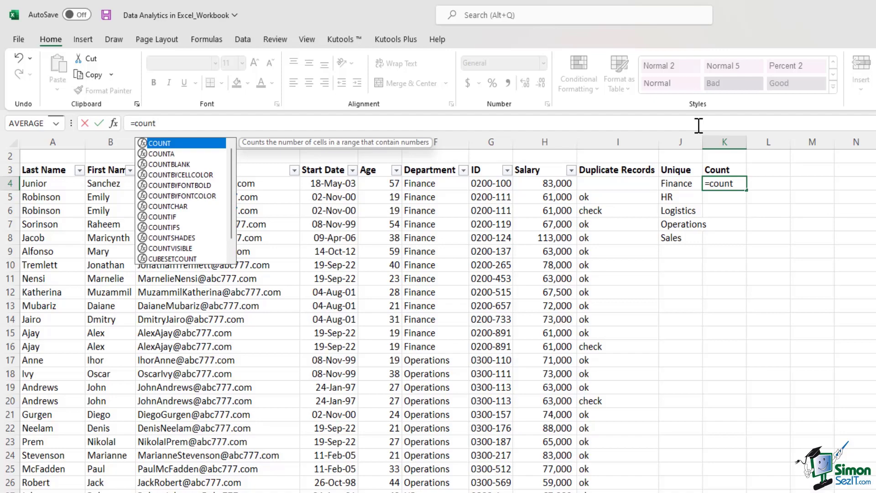
text(a()
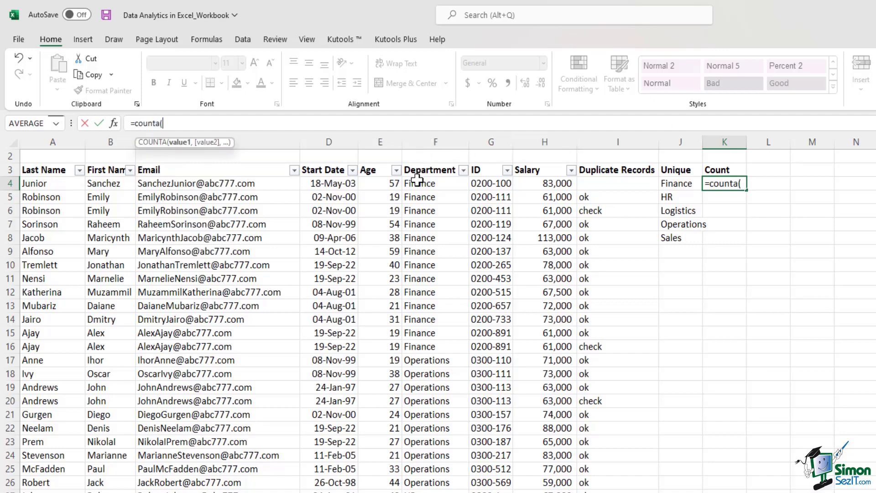
click(419, 183)
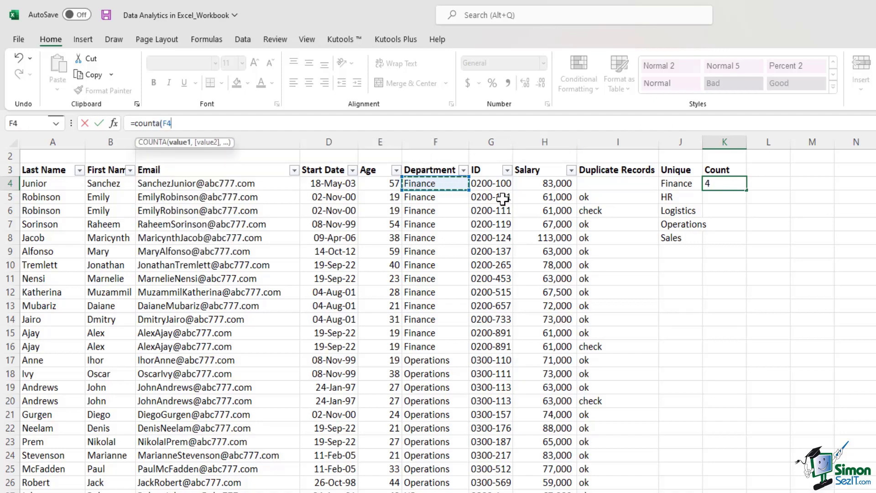
key(ctrl+shift+Down)
key(Return)
scroll(503, 198, up, 2)
click(453, 207)
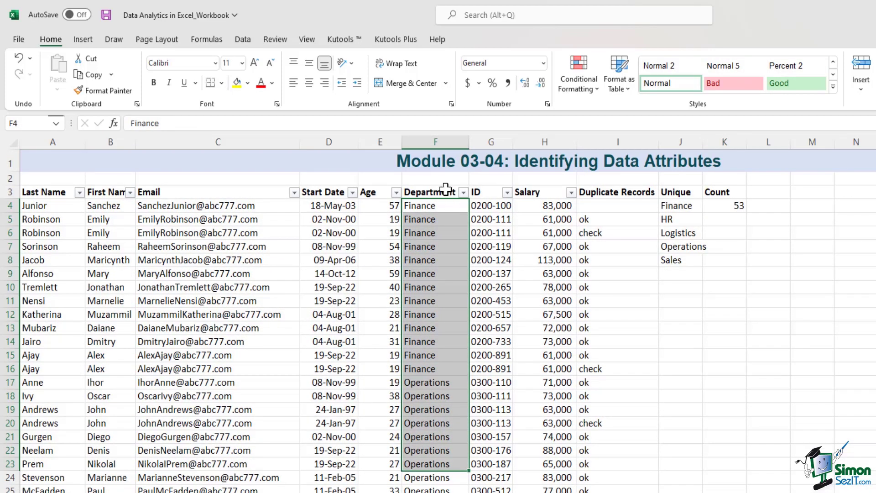
Change K4 to =COUNTA(UNIQUE(F4:F56)) so it returns 5
click(447, 190)
click(726, 205)
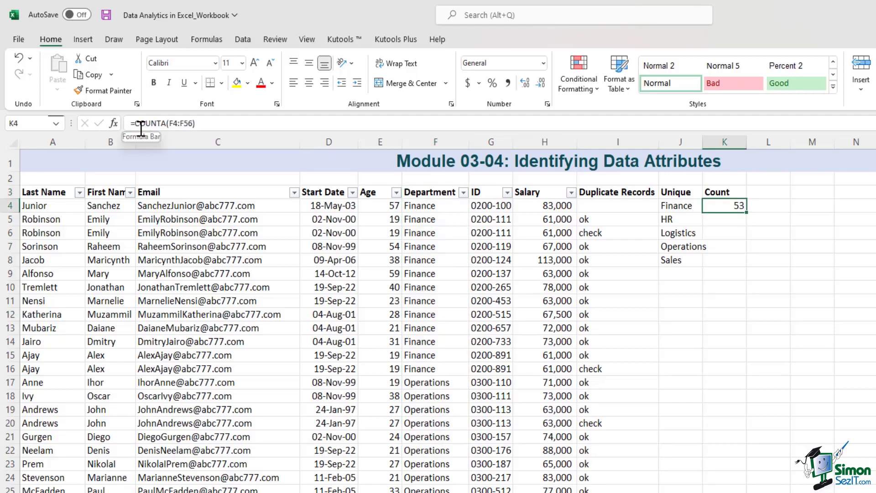
click(169, 123)
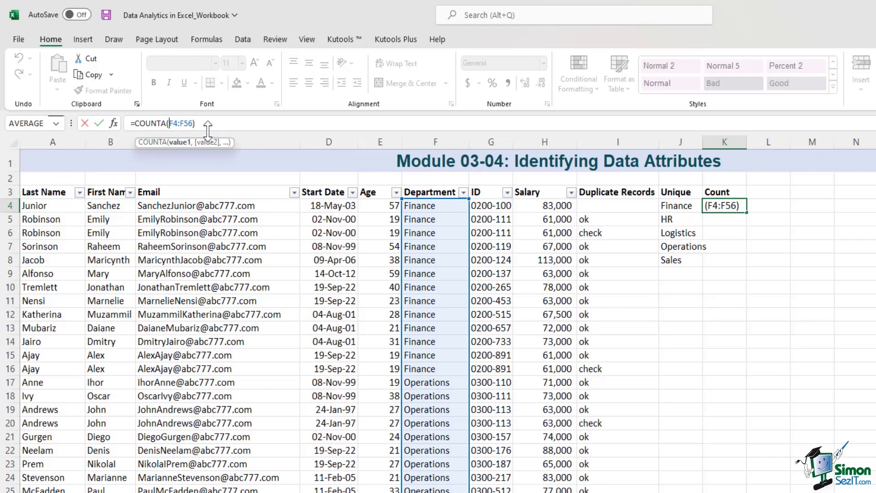
text(uniqu)
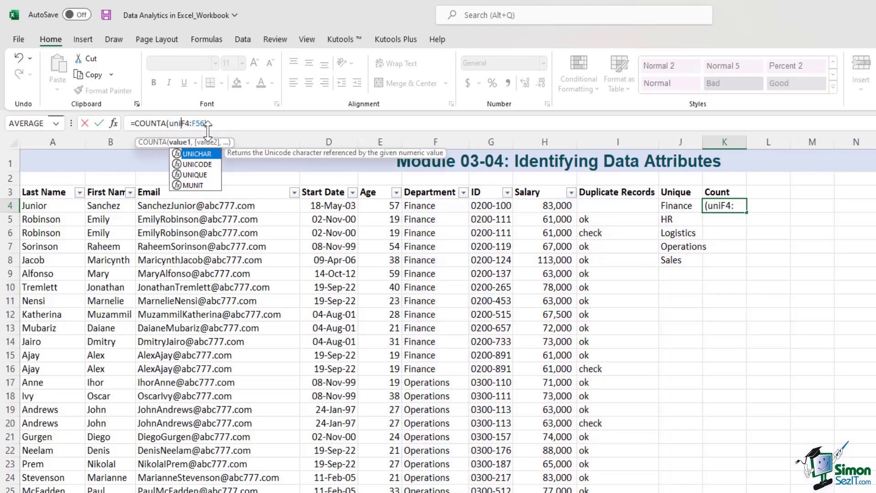
text(e)
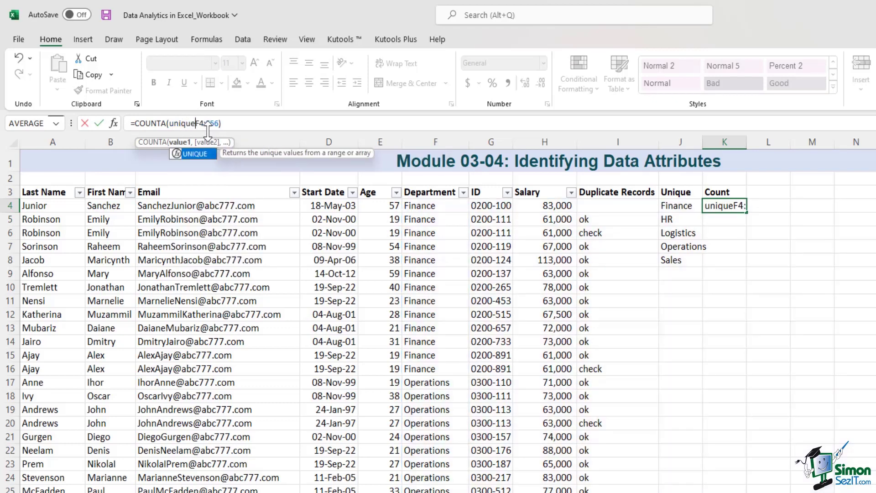
text(()
click(241, 123)
text())
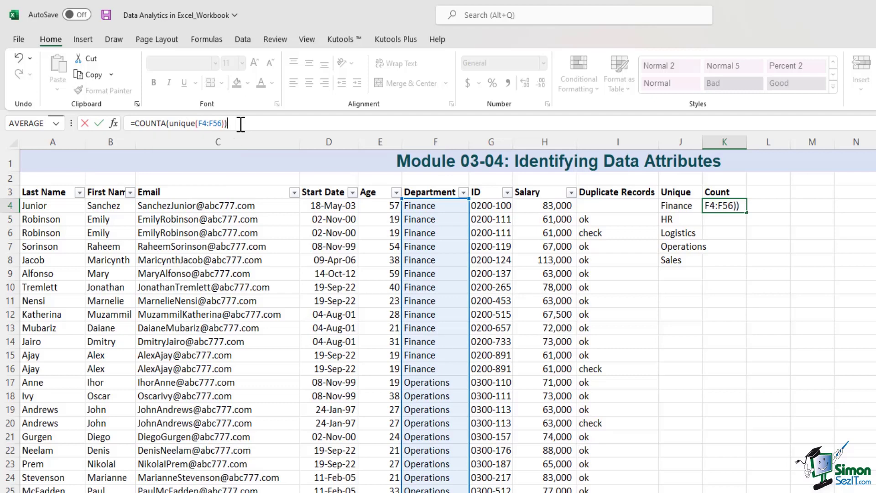
key(Return)
key(Up)
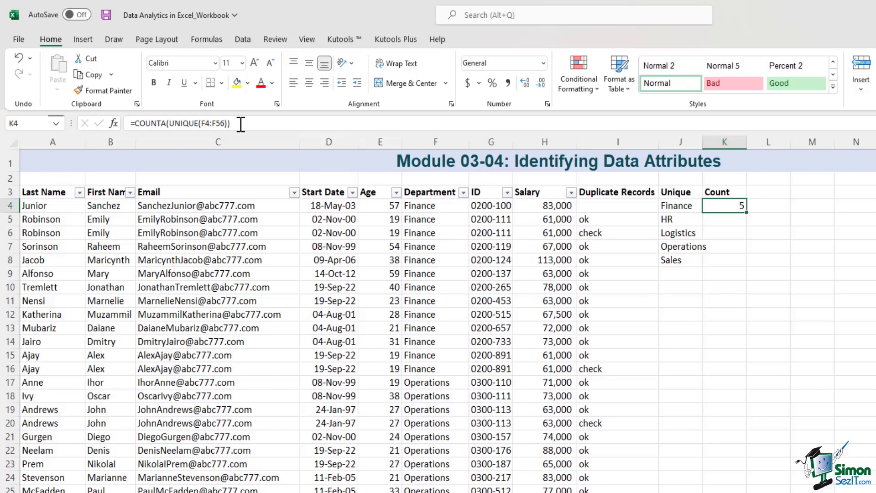
Change the department in F23 from Operations to R&D
scroll(437, 402, down, 7)
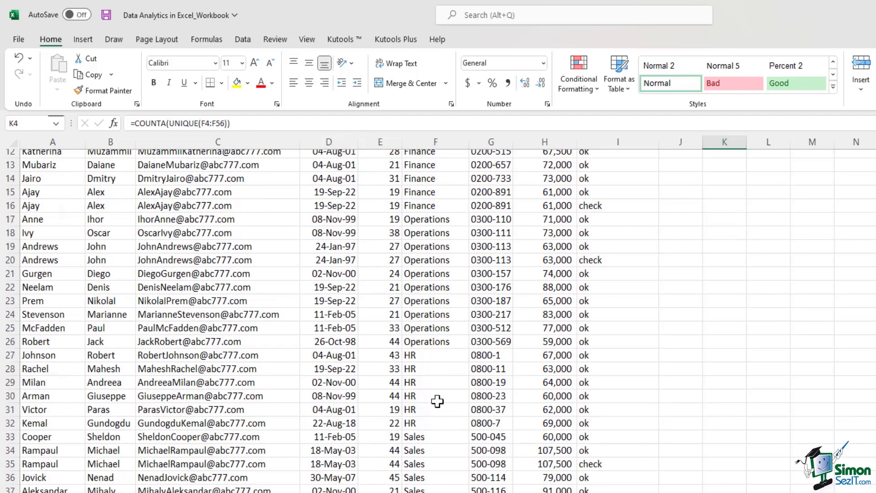
scroll(437, 401, up, 7)
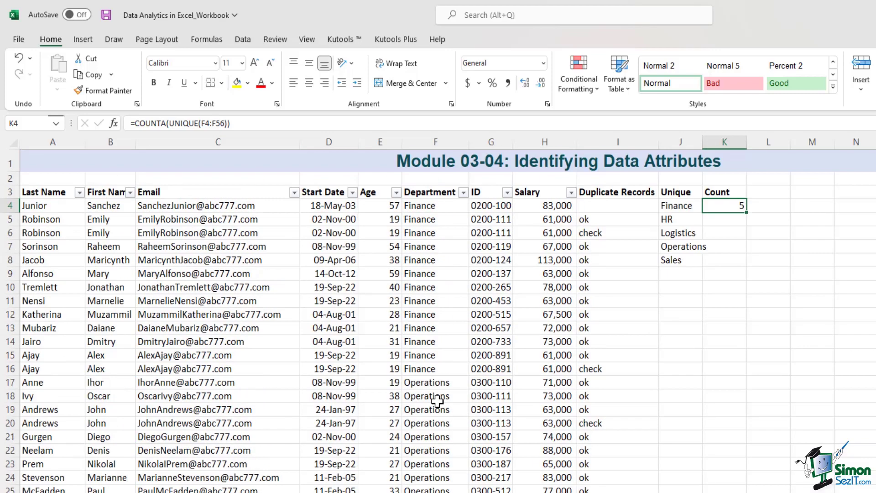
click(441, 464)
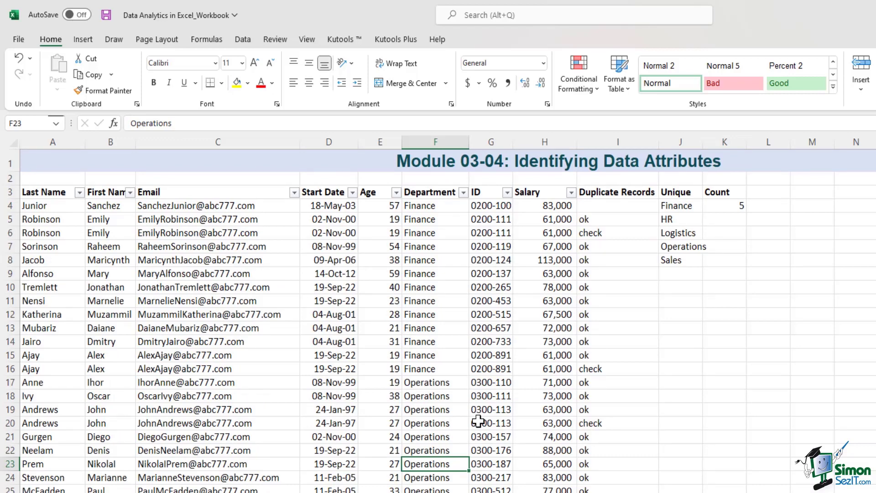
text(R&)
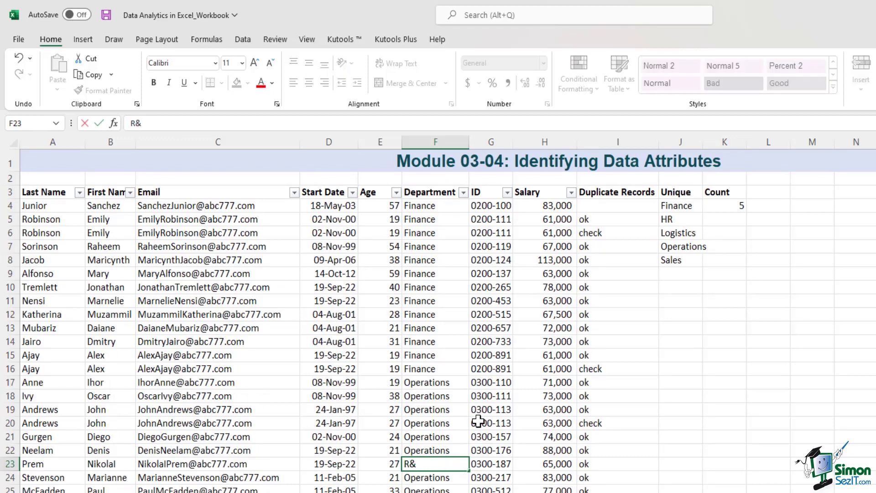
text(D)
click(698, 205)
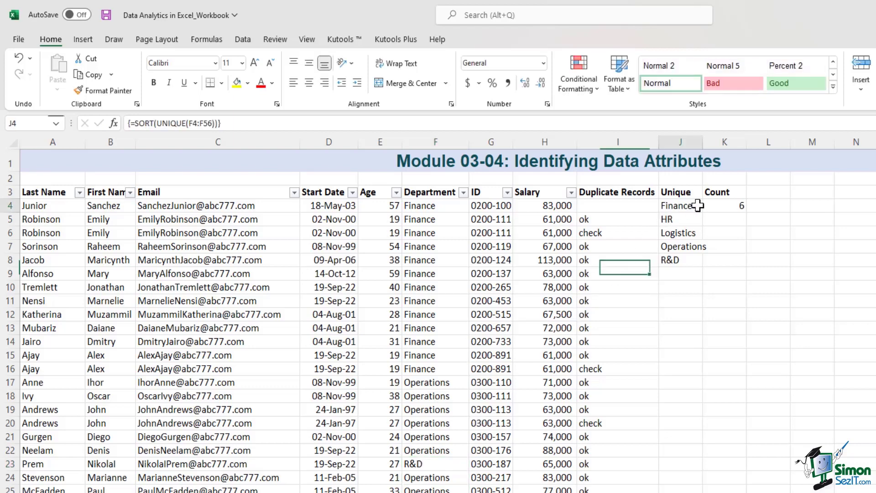
Check that the Unique list now includes R&D and the K4 count shows 6
drag(694, 206, 694, 258)
click(694, 259)
click(694, 206)
drag(694, 206, 689, 258)
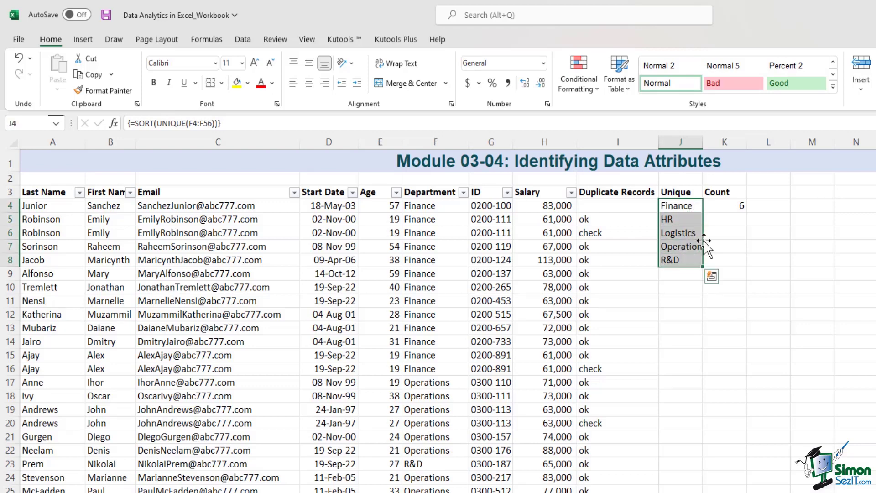
click(728, 206)
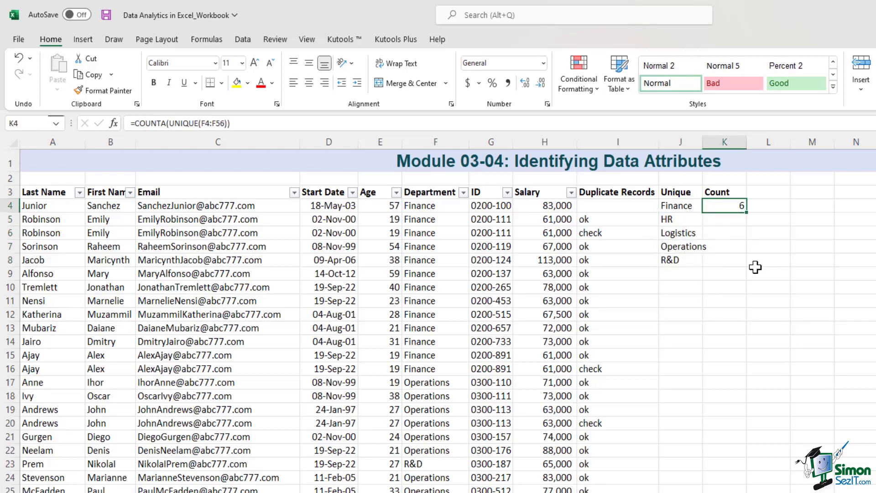
mouse_move(679, 205)
mouse_down()
mouse_move(716, 216)
mouse_move(685, 206)
mouse_up()
click(725, 206)
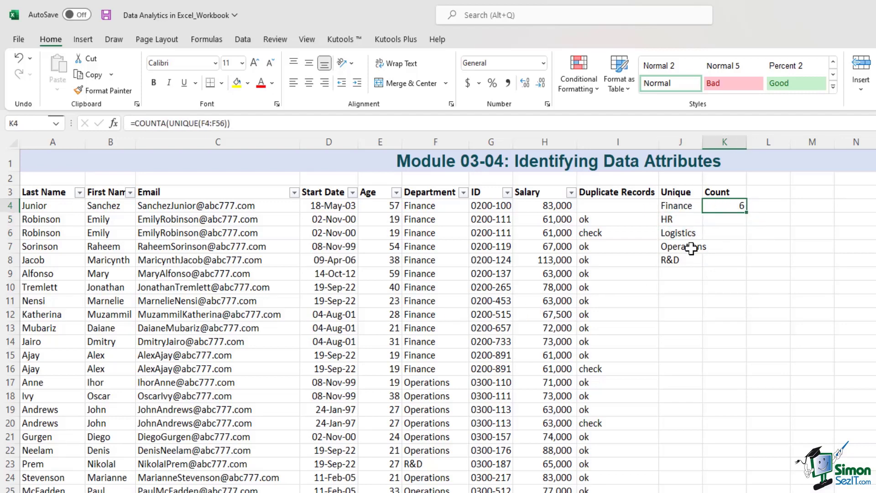